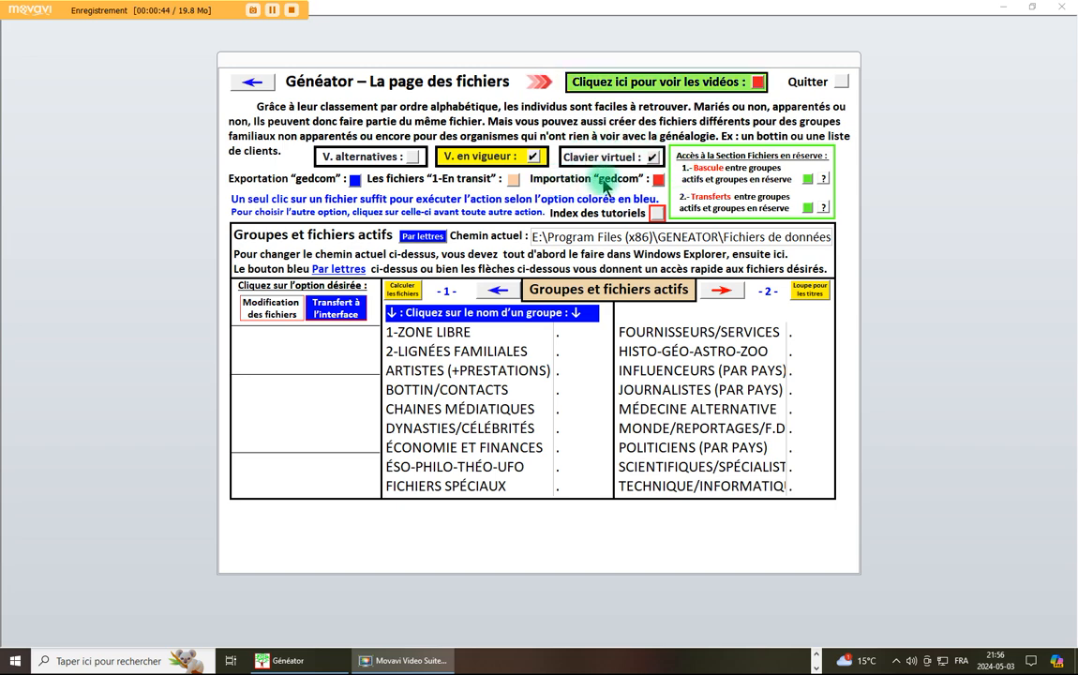
# Open the gedcom import information page and view the contents of the special "Fichiers gedcom" folder.
pyautogui.click(658, 179)
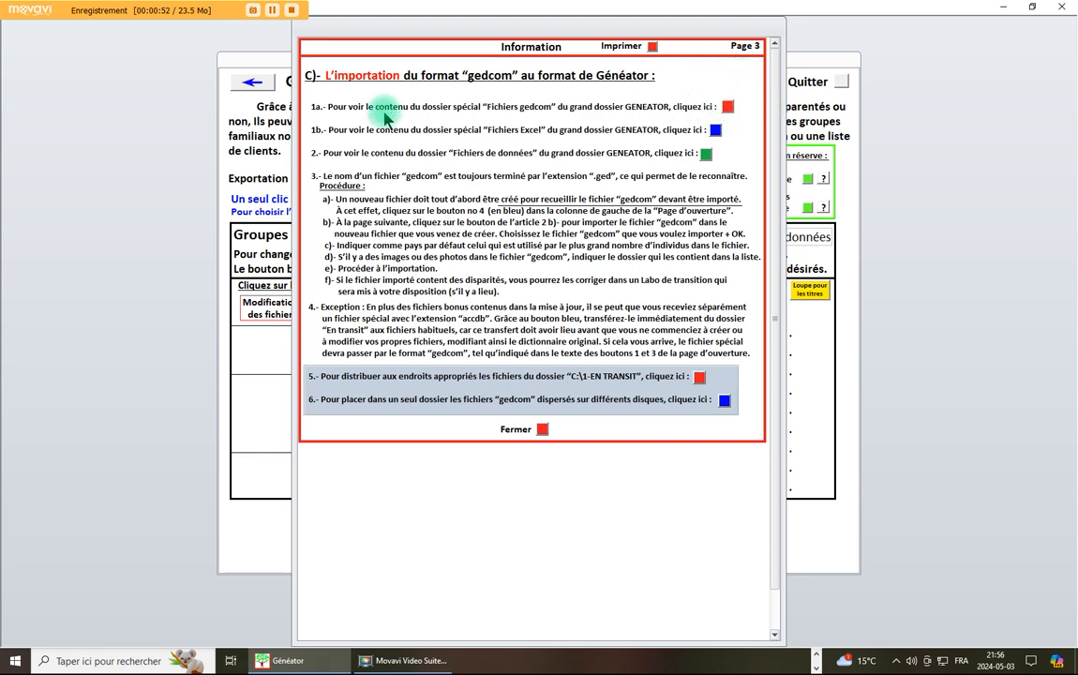
pyautogui.click(727, 106)
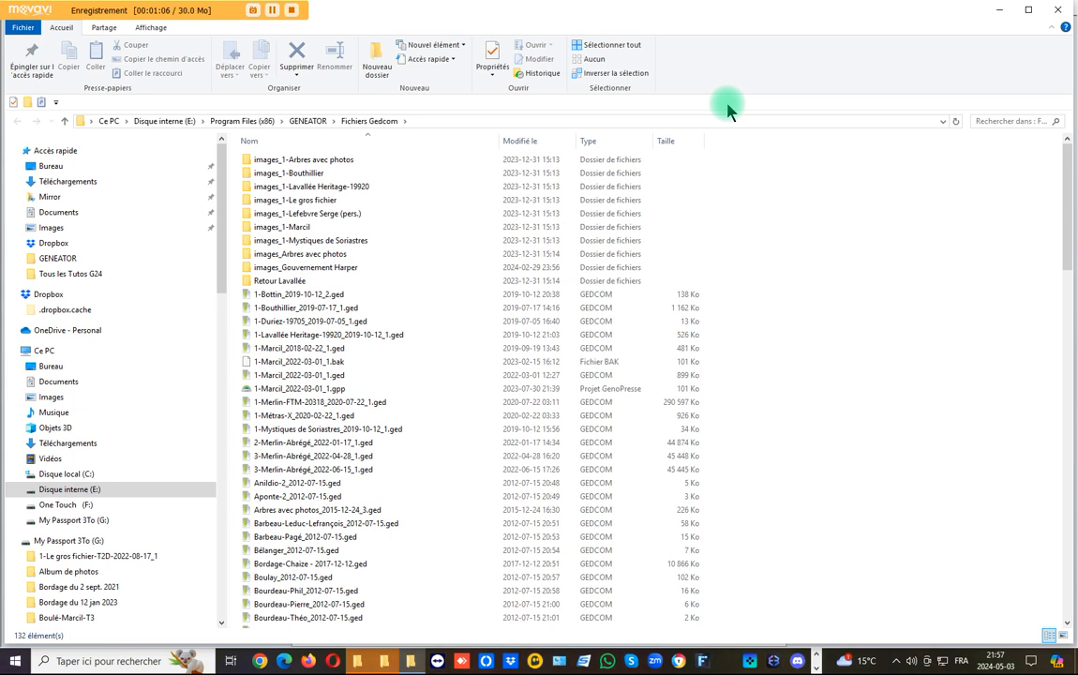
pyautogui.click(251, 11)
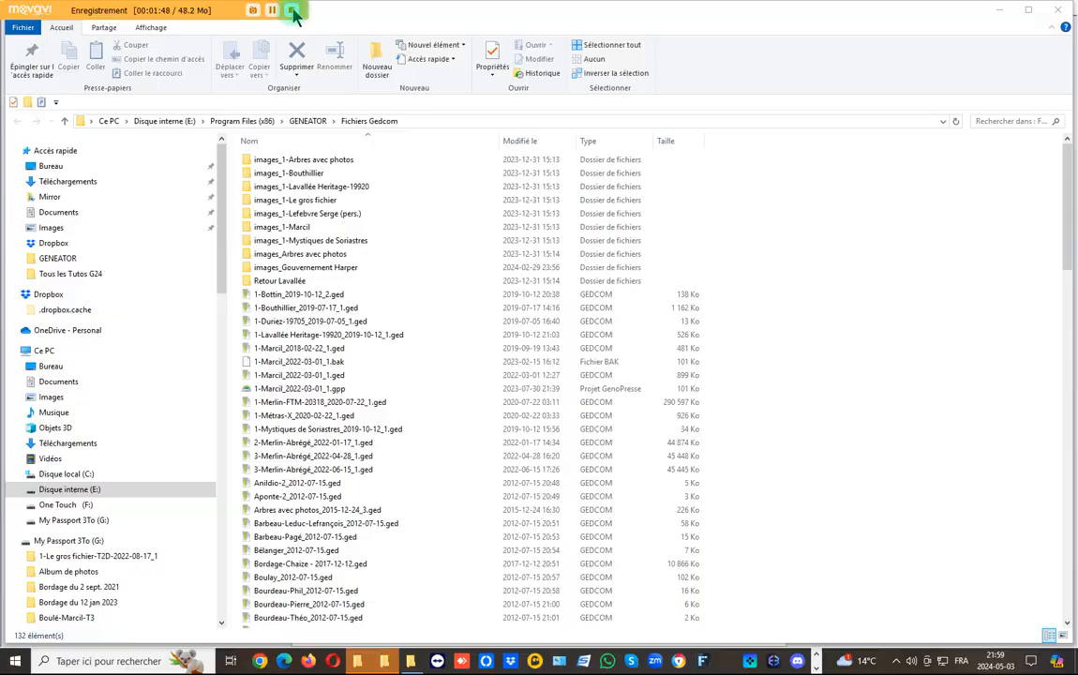
pyautogui.click(289, 11)
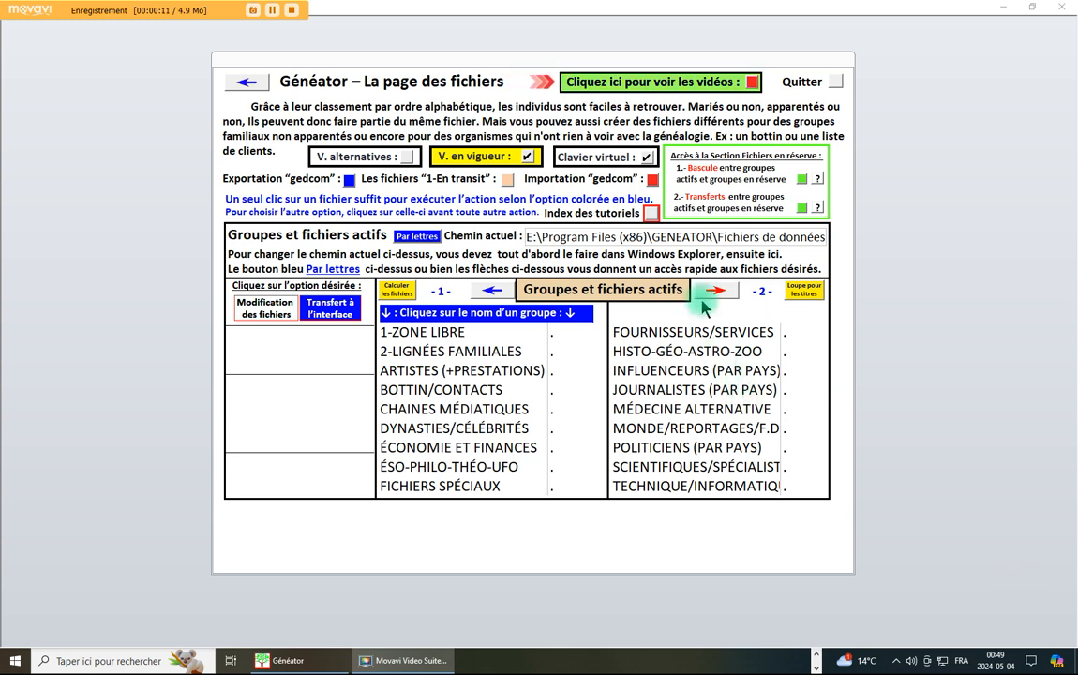
# Open the 2-LIGNÉES FAMILIALES group and switch to the file modification option.
pyautogui.click(271, 16)
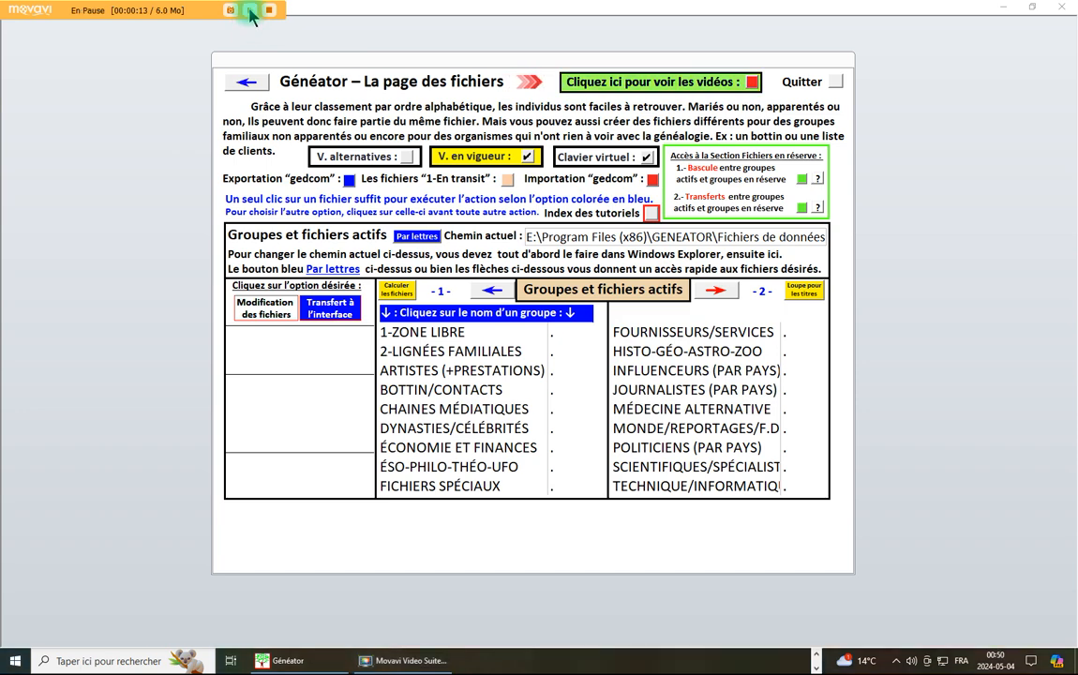
pyautogui.click(253, 15)
pyautogui.click(432, 354)
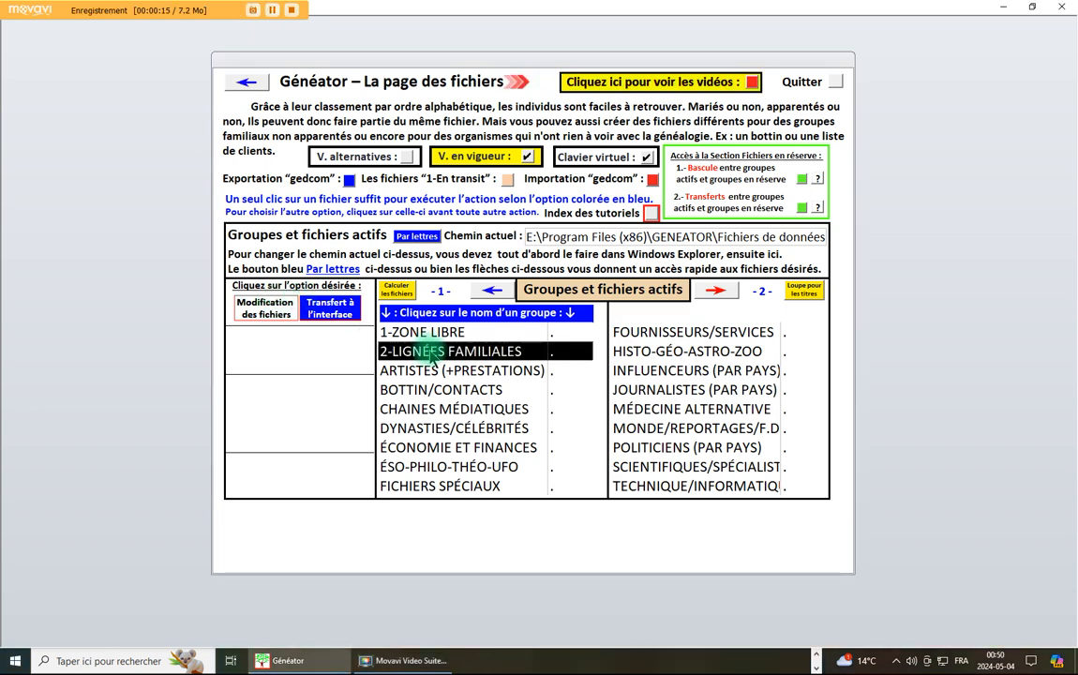
pyautogui.click(422, 208)
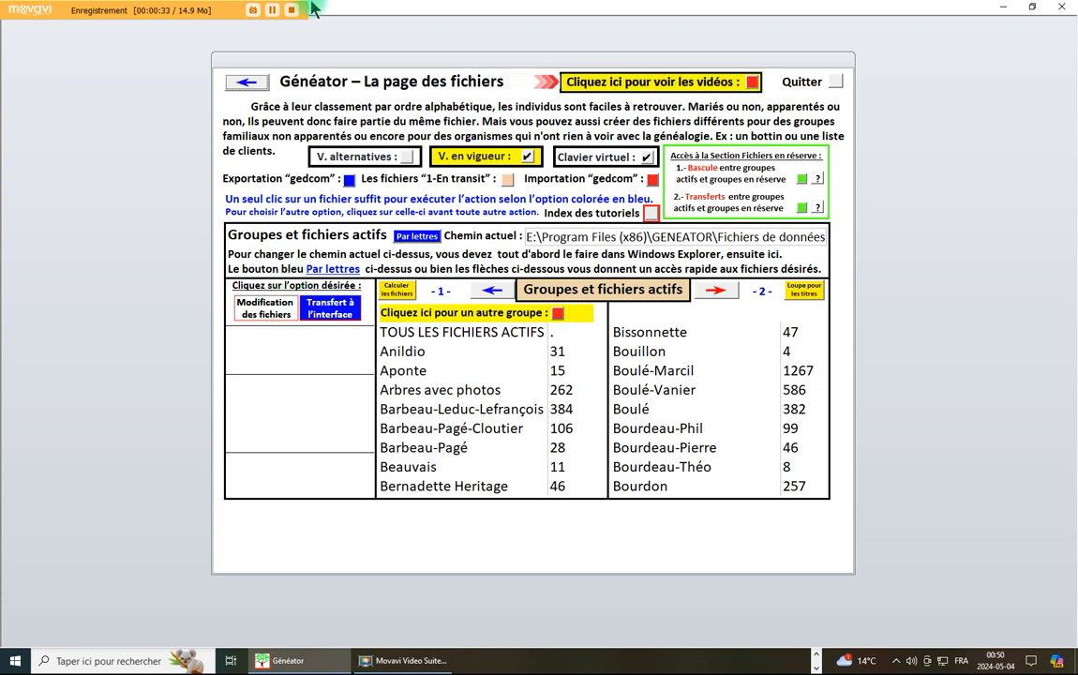
pyautogui.click(272, 11)
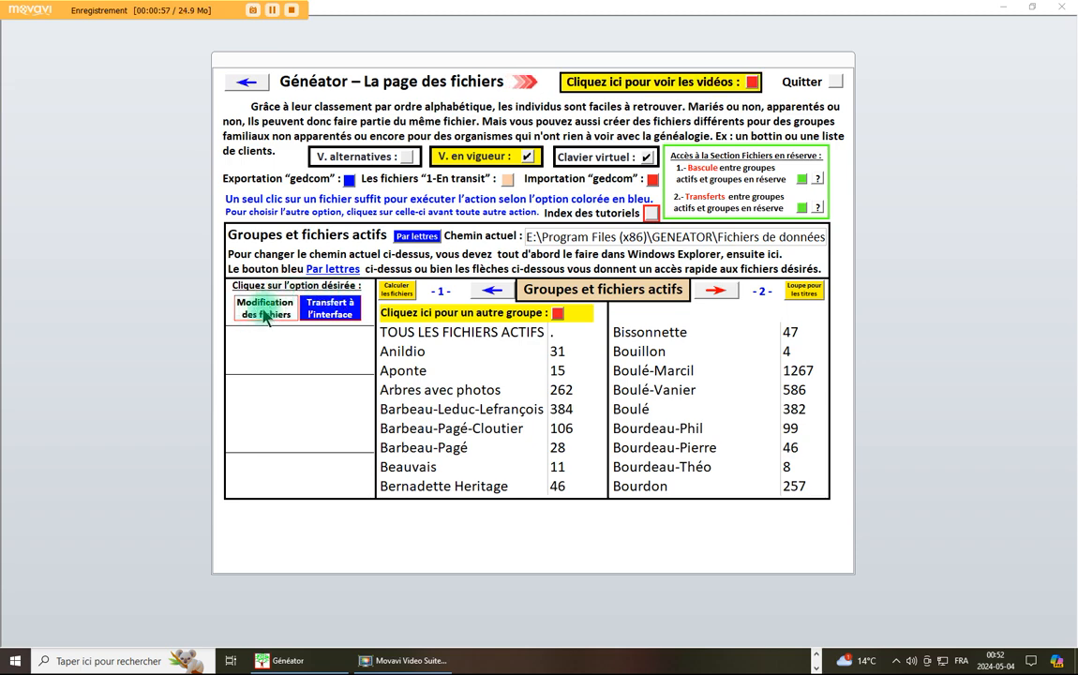
pyautogui.click(267, 310)
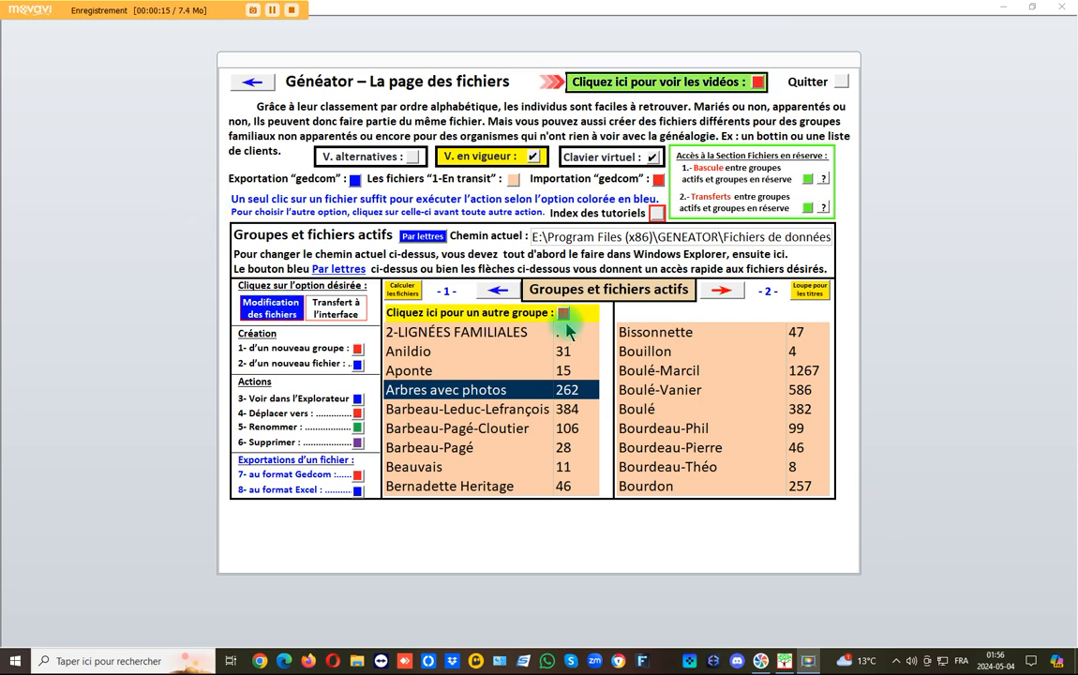
# Return to the list of groups and reopen 2-LIGNÉES FAMILIALES in file modification mode.
pyautogui.click(494, 318)
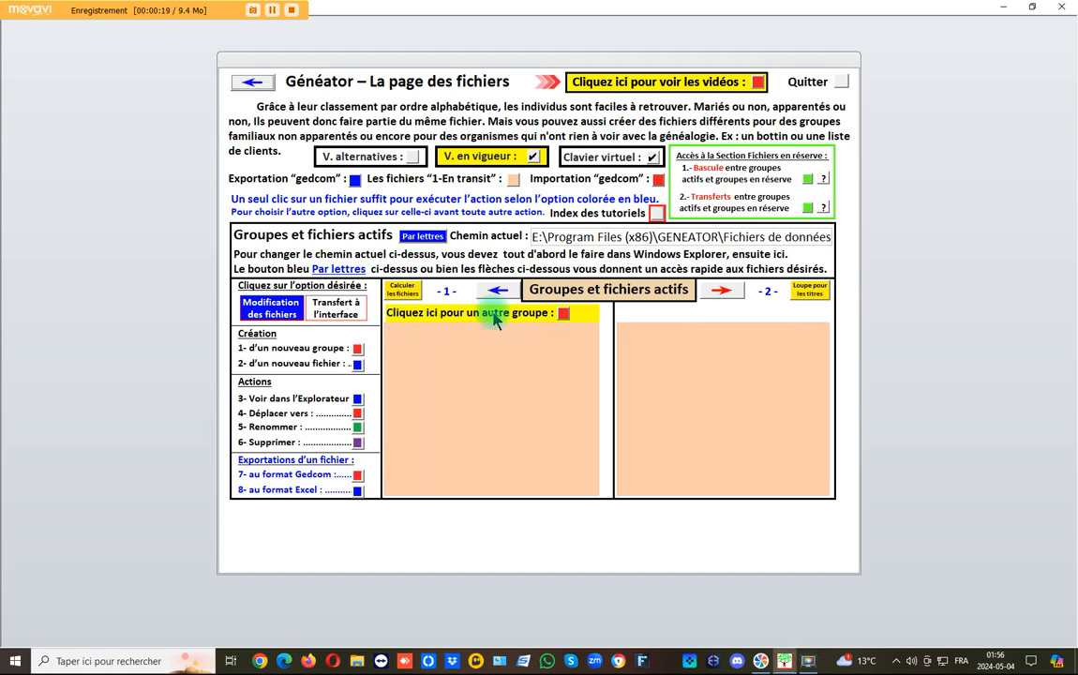
pyautogui.click(494, 318)
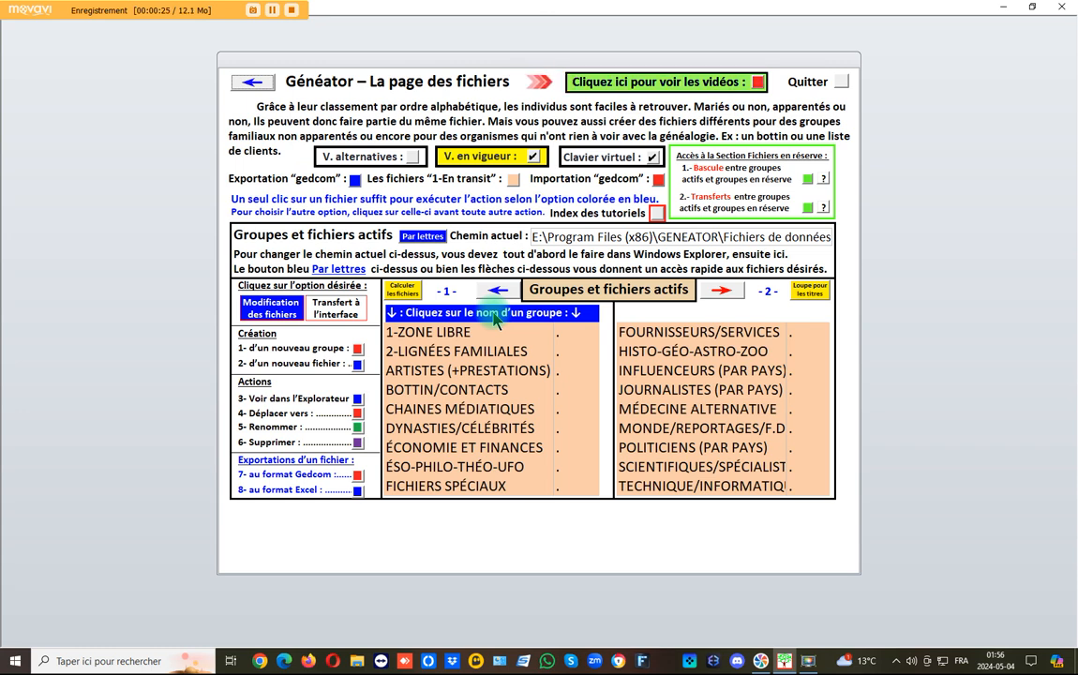
pyautogui.click(446, 351)
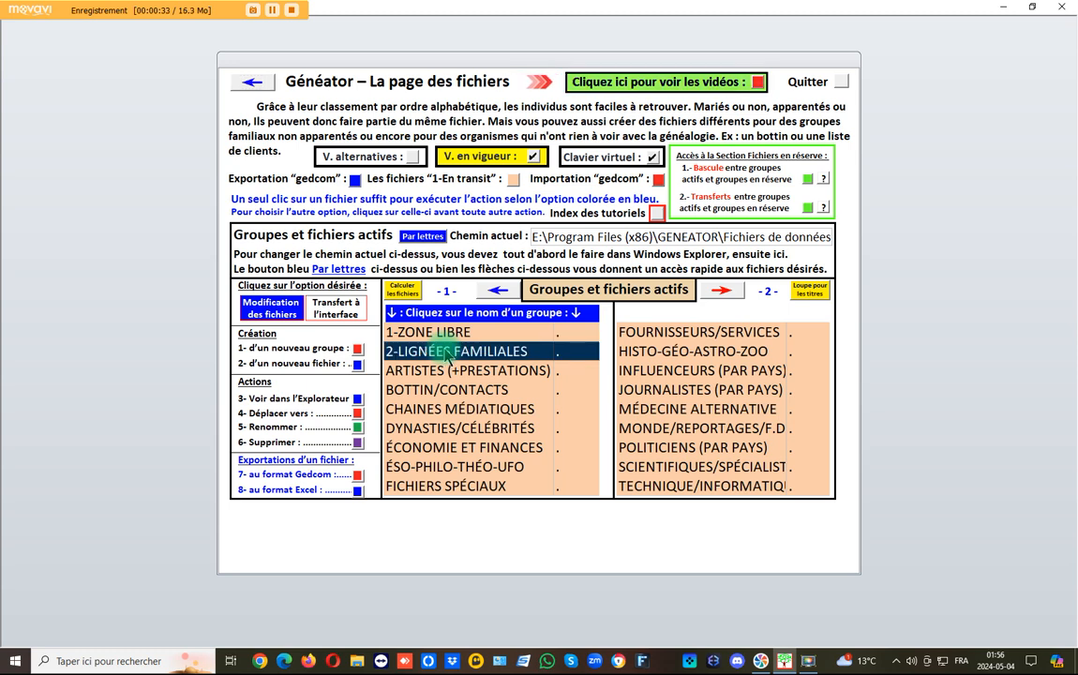
pyautogui.click(446, 352)
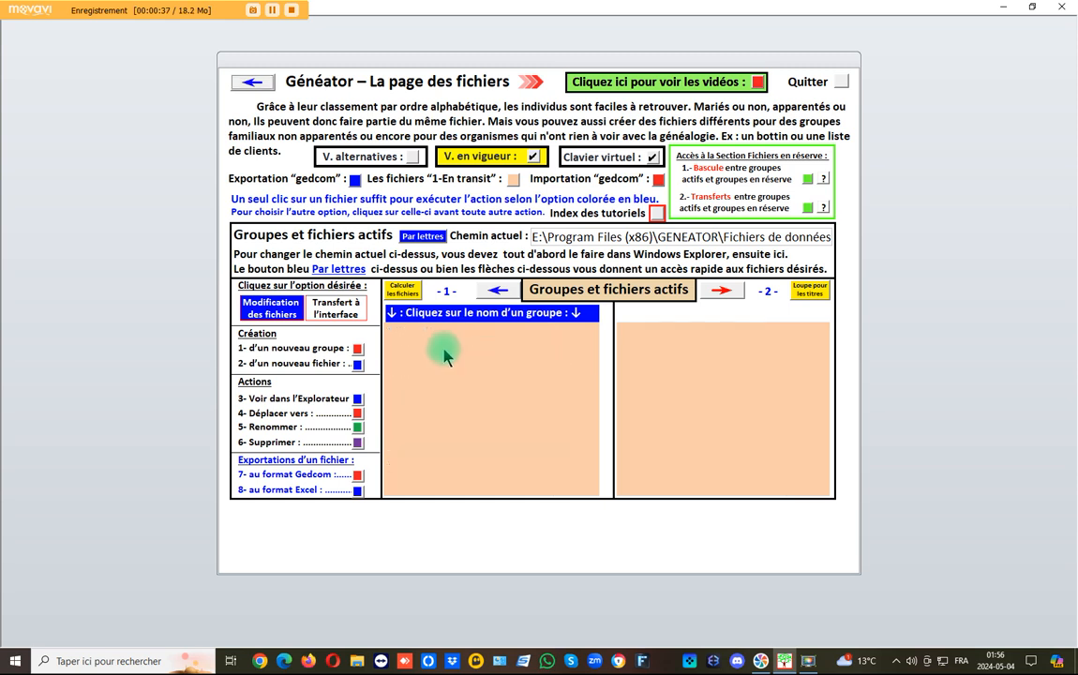
pyautogui.click(446, 354)
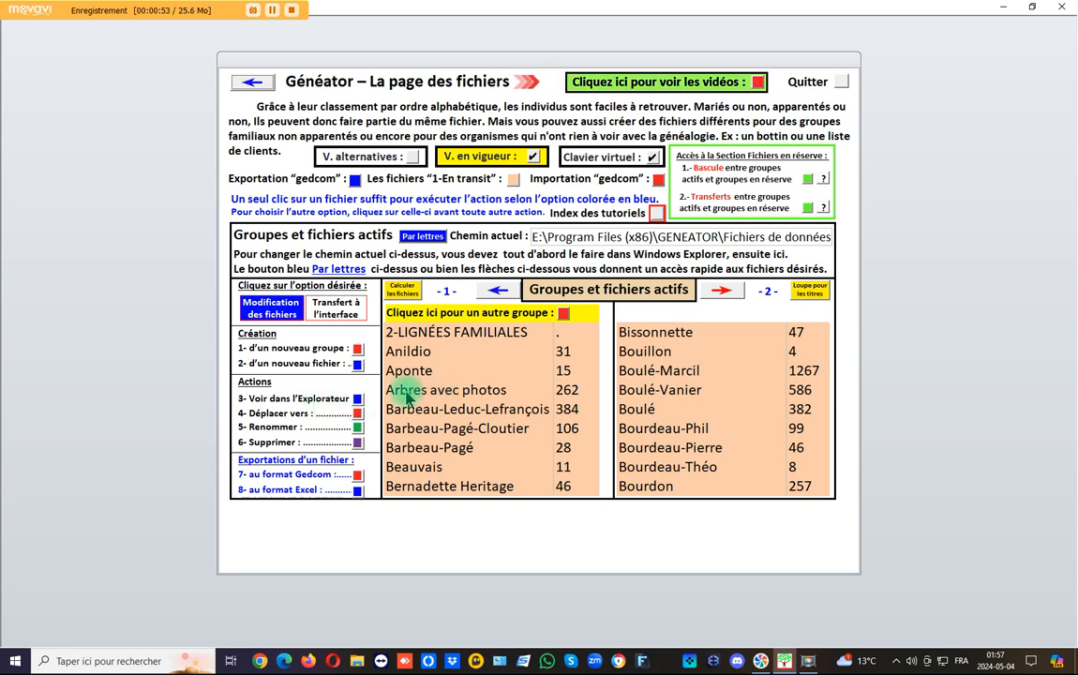
# Export the "Arbres avec photos" file to gedcom format with the default place-name order and a relative path to the images folder.
pyautogui.click(459, 394)
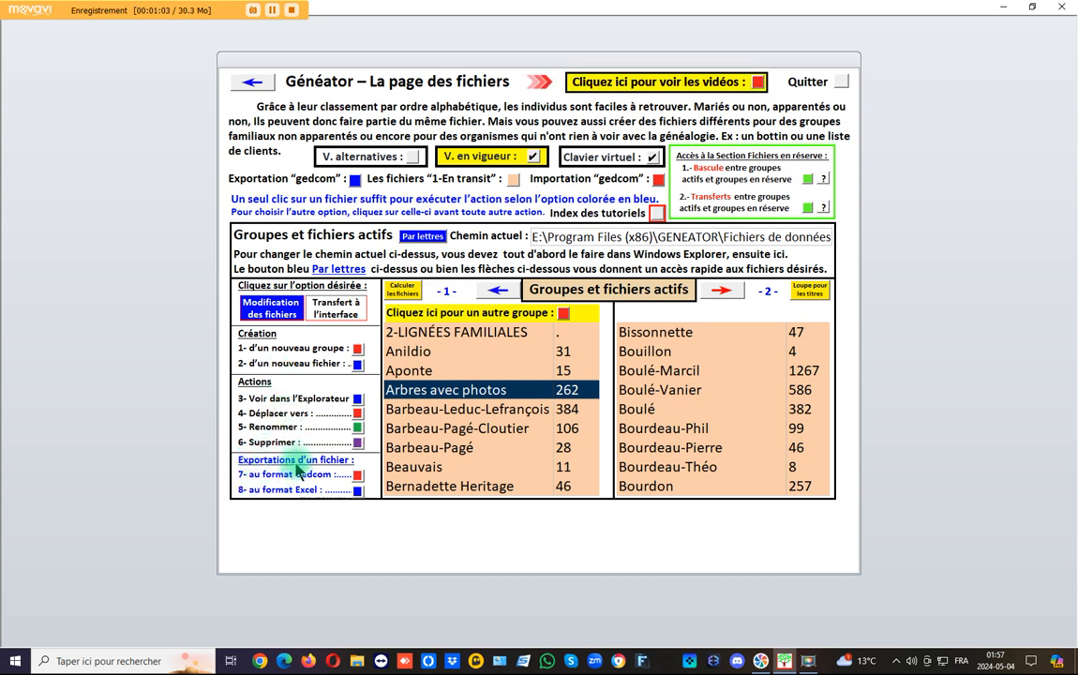
pyautogui.click(358, 476)
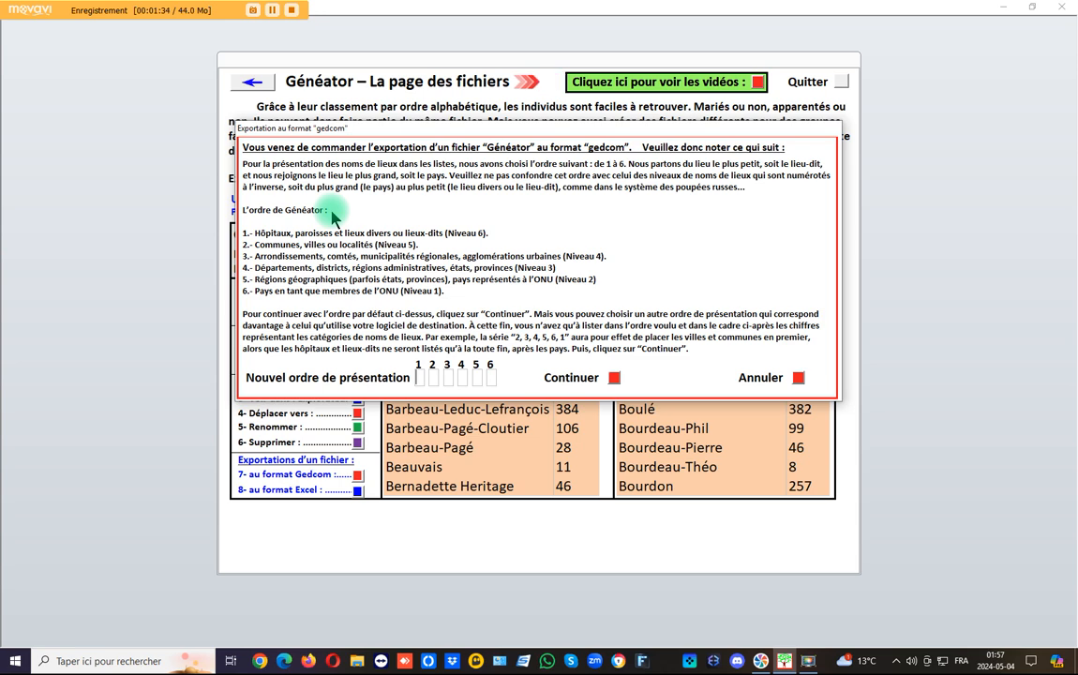
pyautogui.click(614, 377)
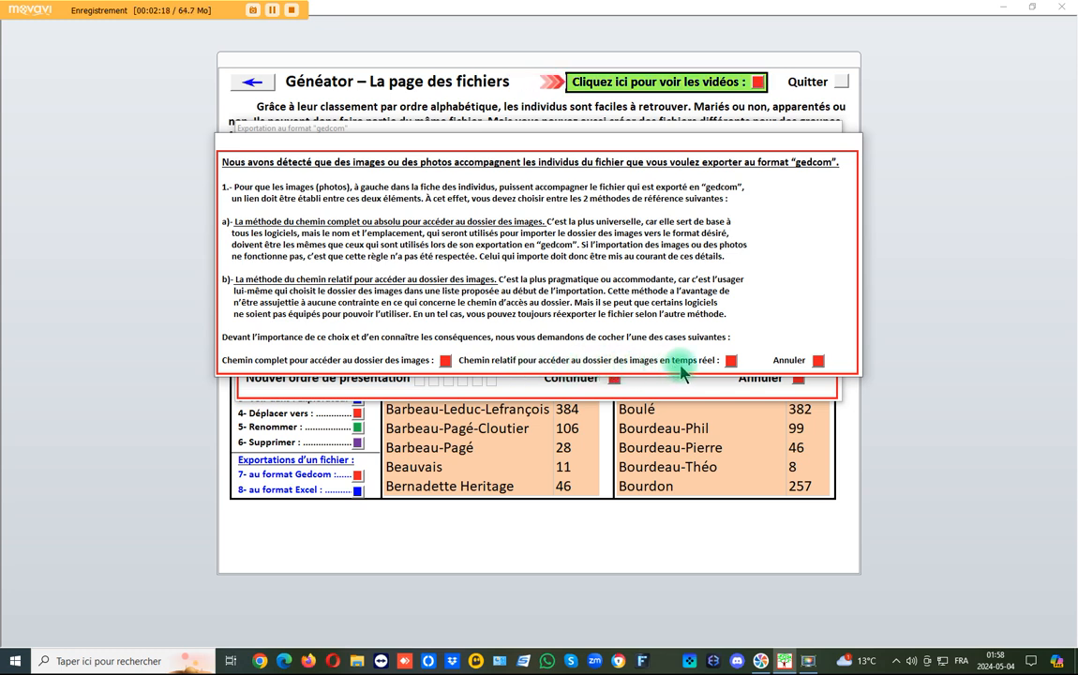
pyautogui.click(731, 360)
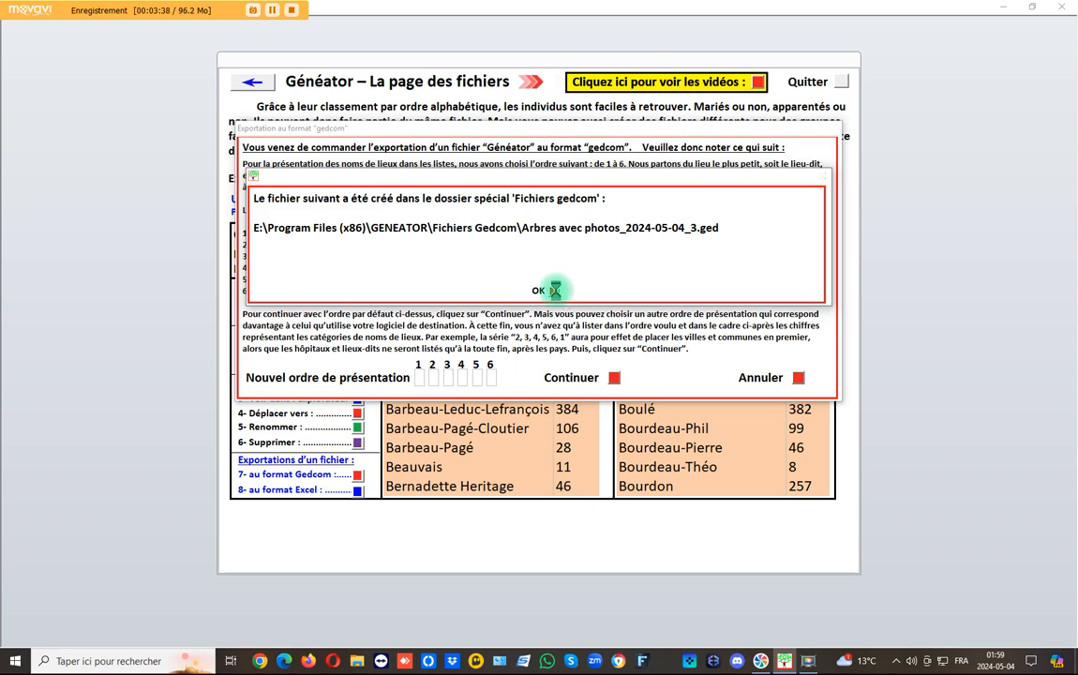
pyautogui.click(553, 291)
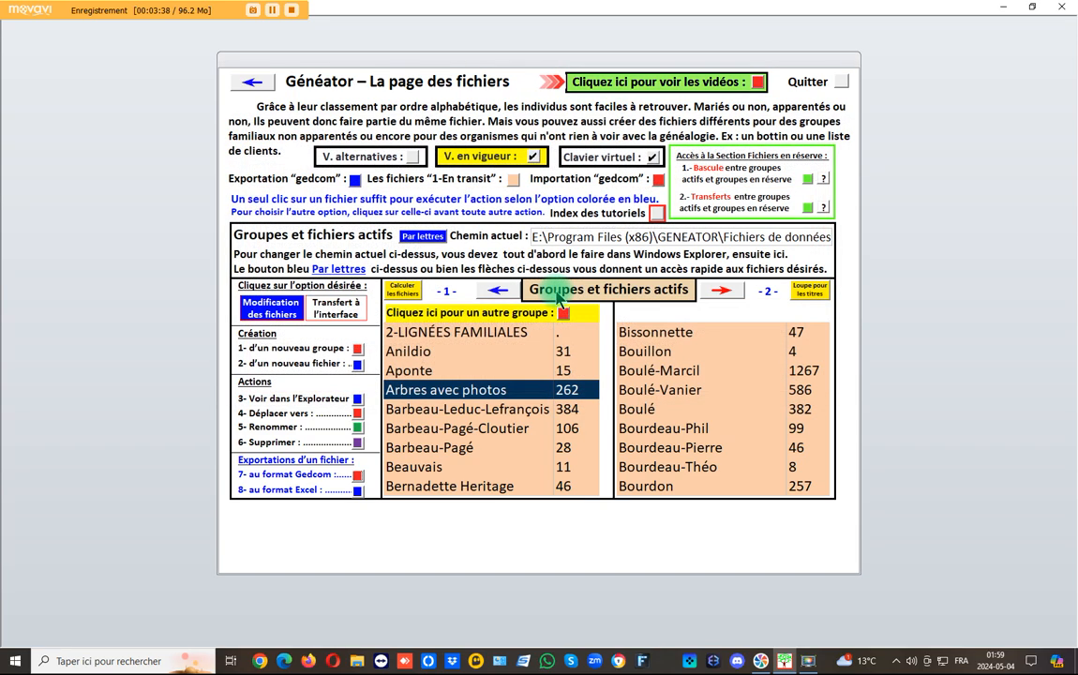
pyautogui.click(291, 11)
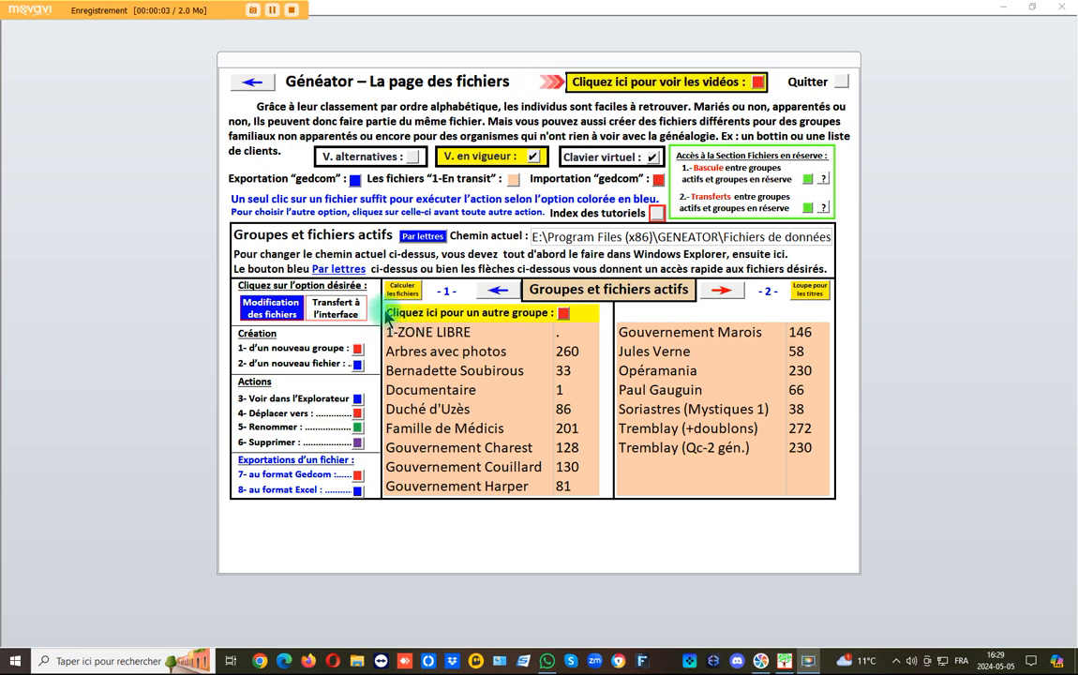
# Leave the 1-ZONE LIBRE group and open the files of the 2-LIGNÉES FAMILIALES group.
pyautogui.click(503, 318)
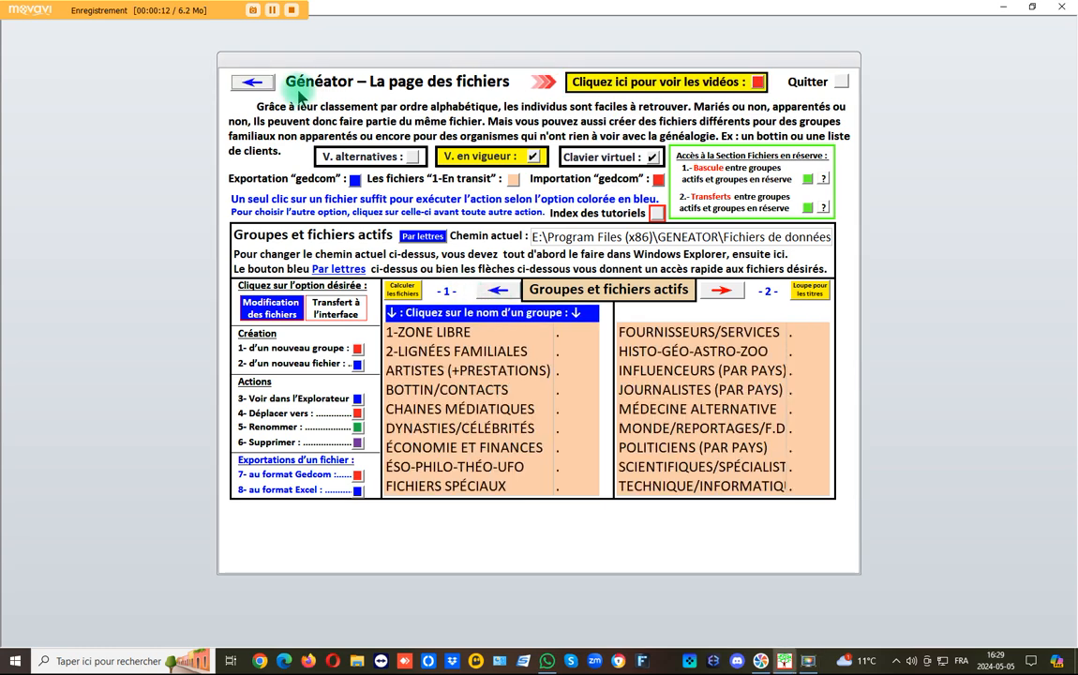
pyautogui.click(272, 9)
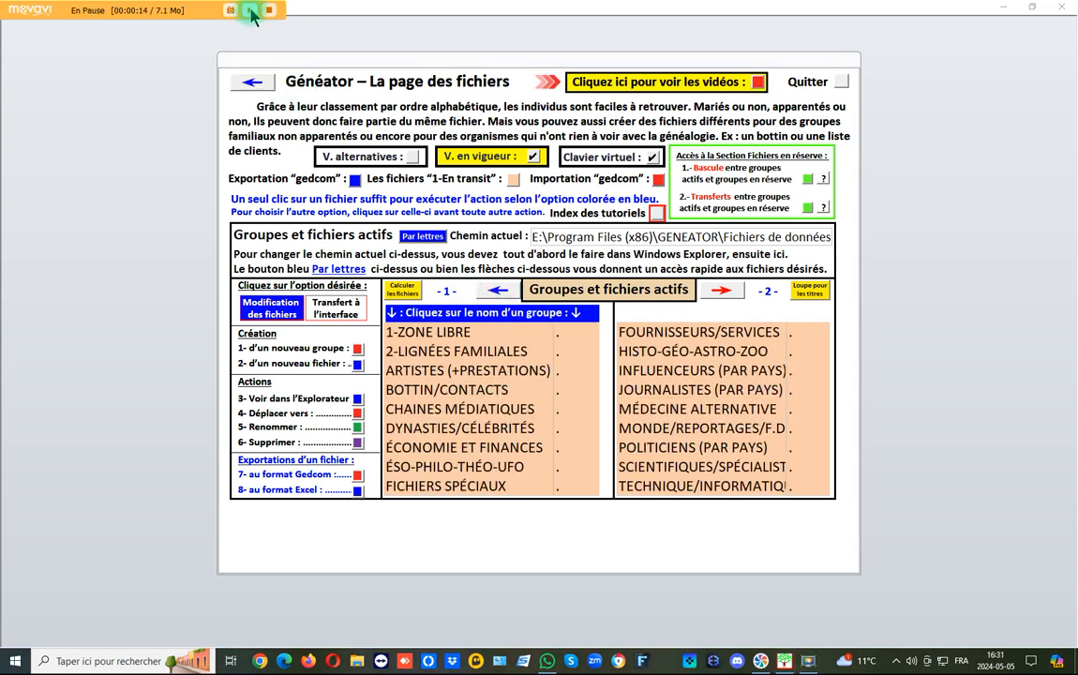
pyautogui.click(253, 13)
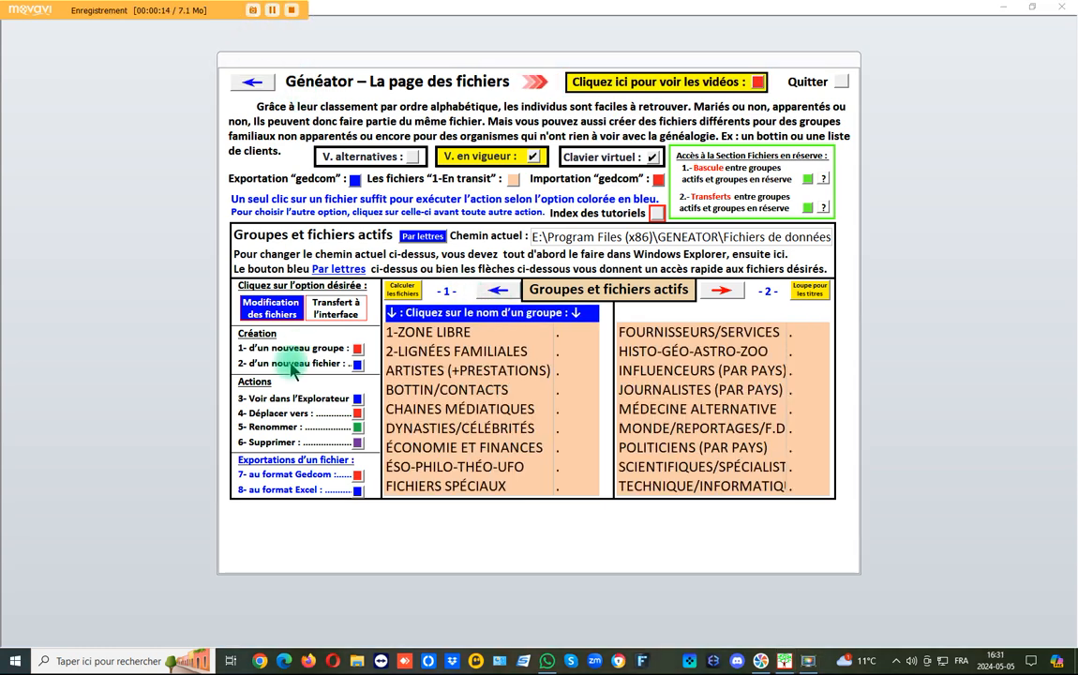
pyautogui.click(451, 359)
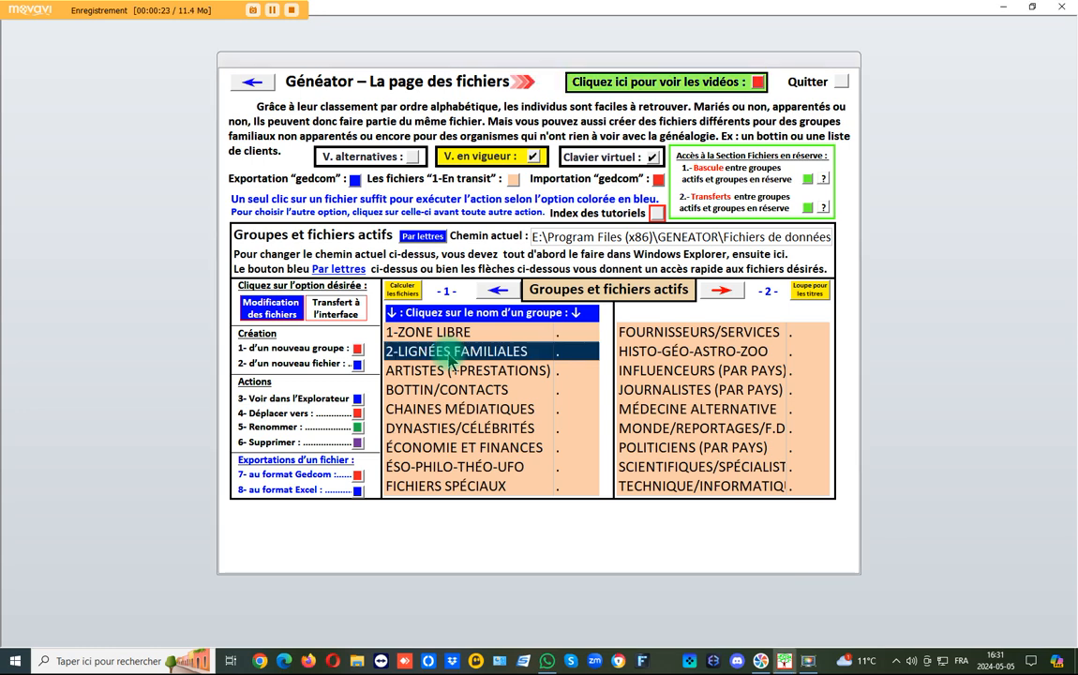
pyautogui.click(451, 360)
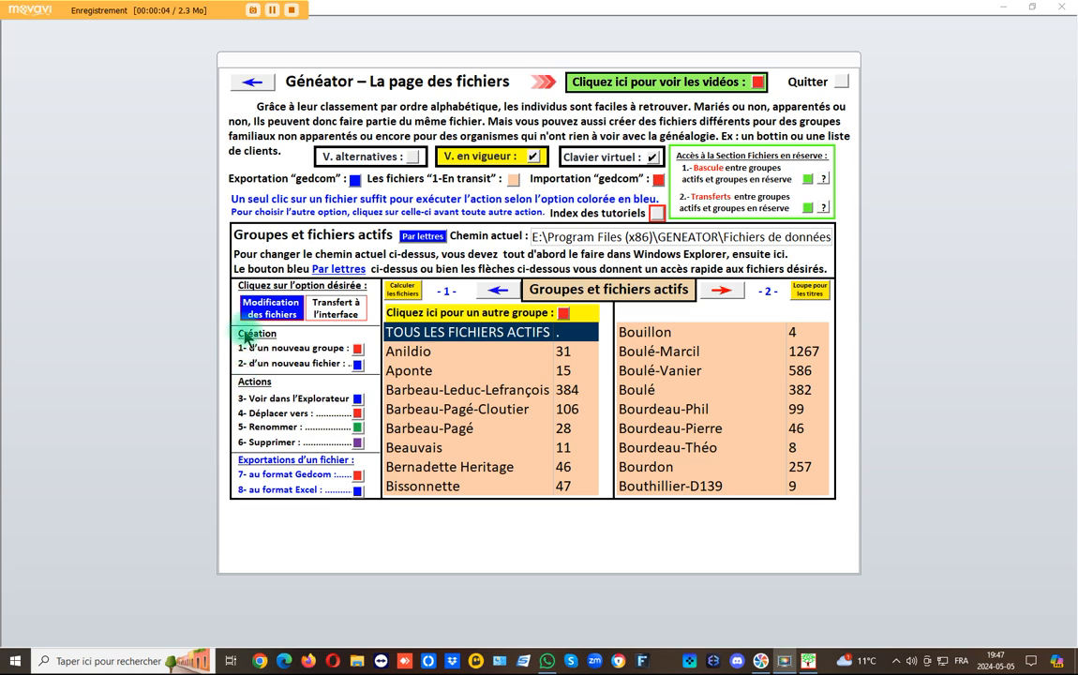
# Create a new file in the group, trying the name "Arbres avec photos" and then naming it "Arbres avec photos1".
pyautogui.click(357, 364)
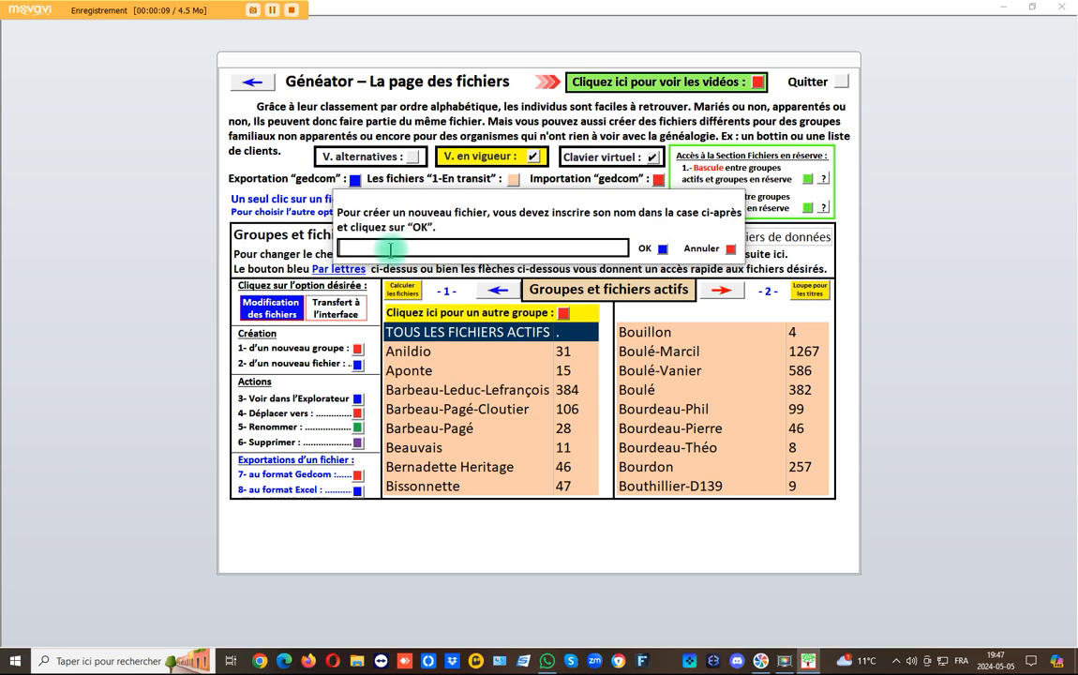
pyautogui.write('Arbres avec photos')
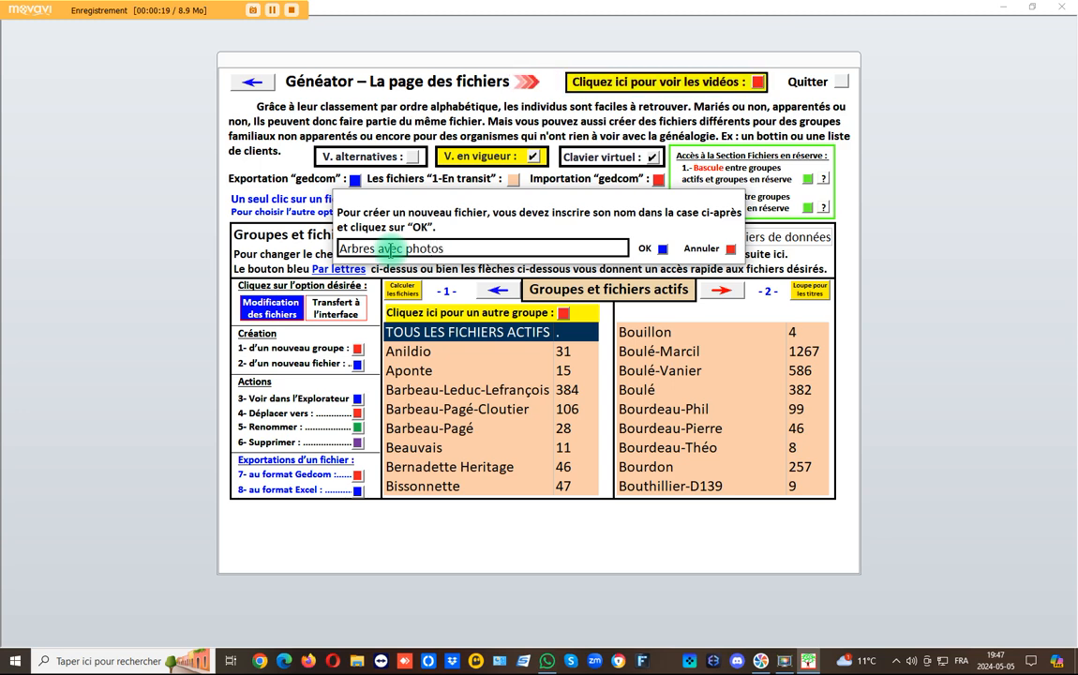
pyautogui.click(662, 249)
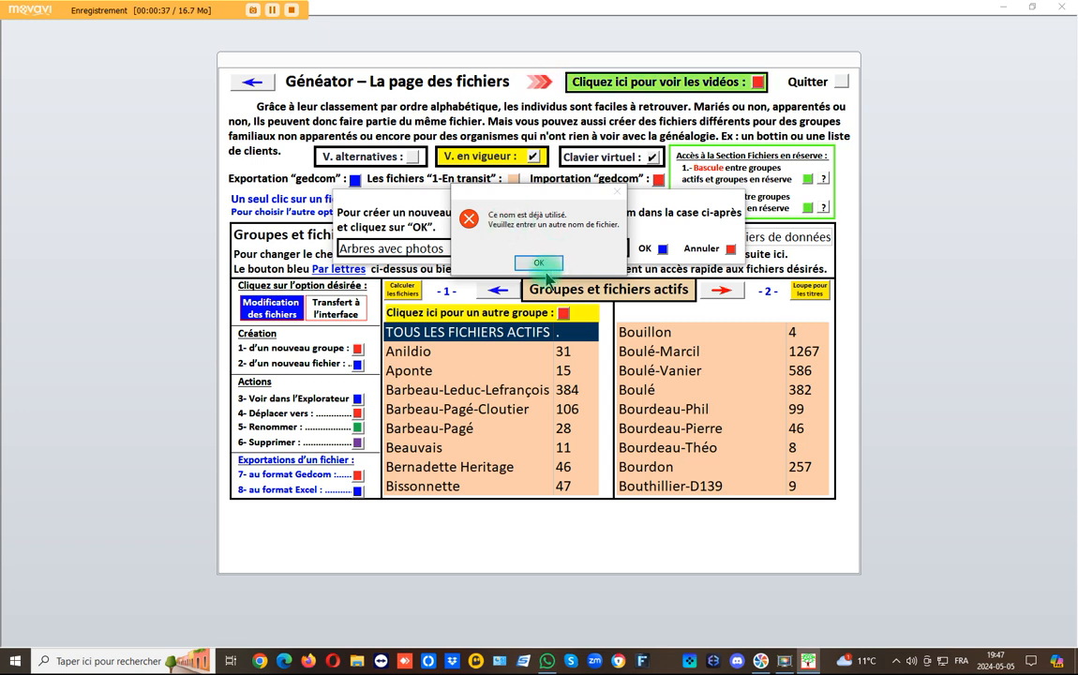
pyautogui.click(539, 264)
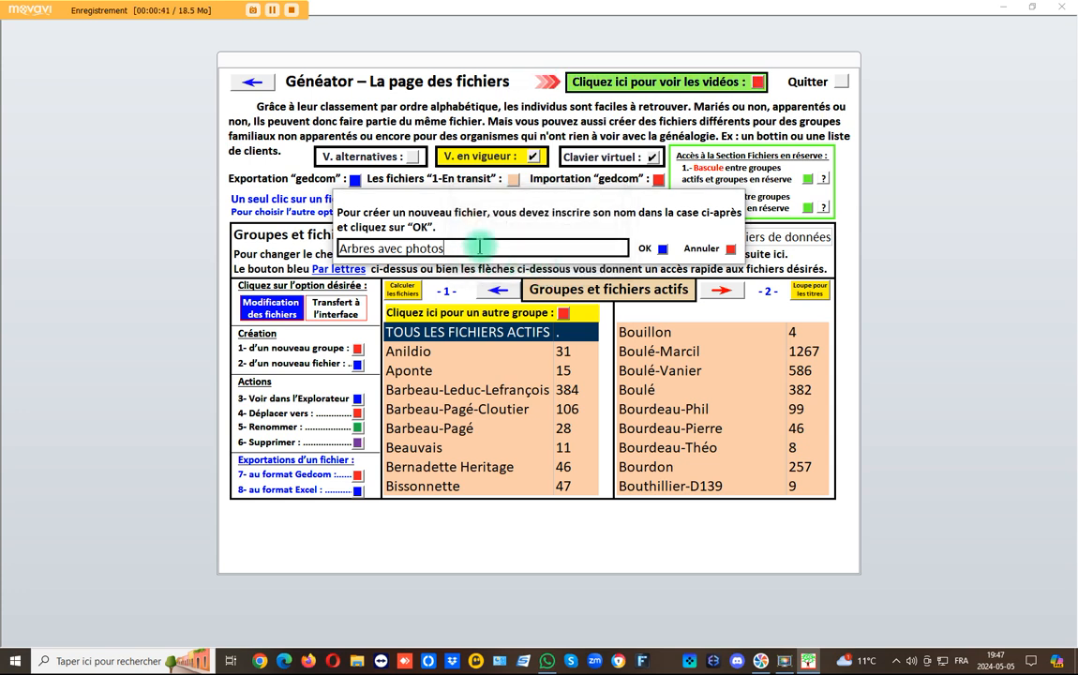
pyautogui.write('1')
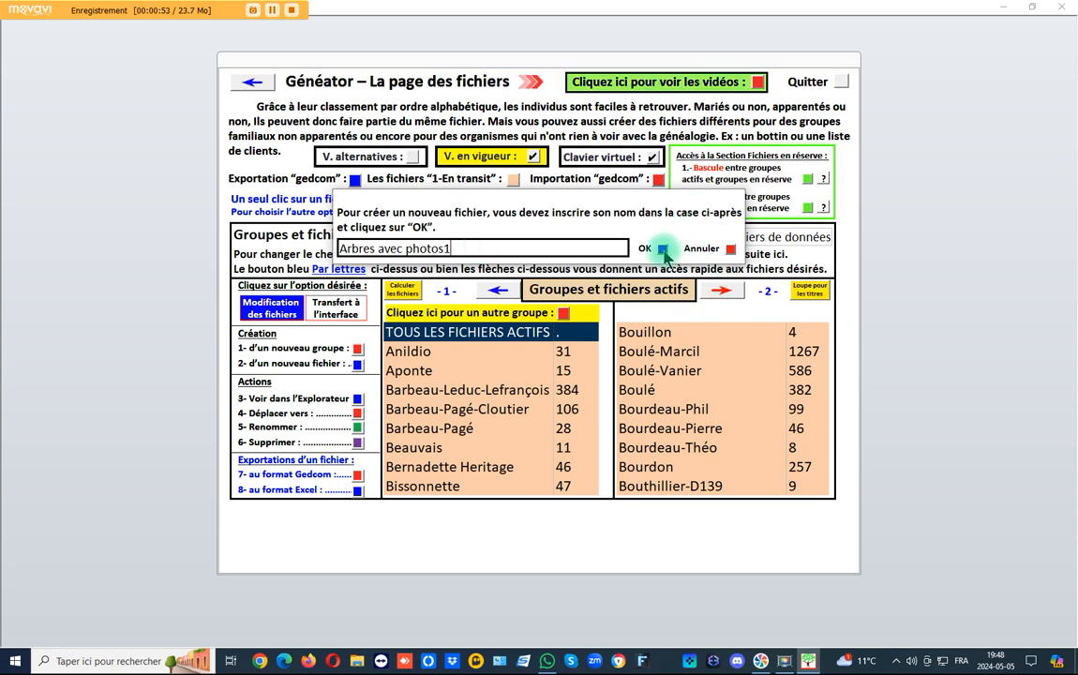
pyautogui.click(663, 249)
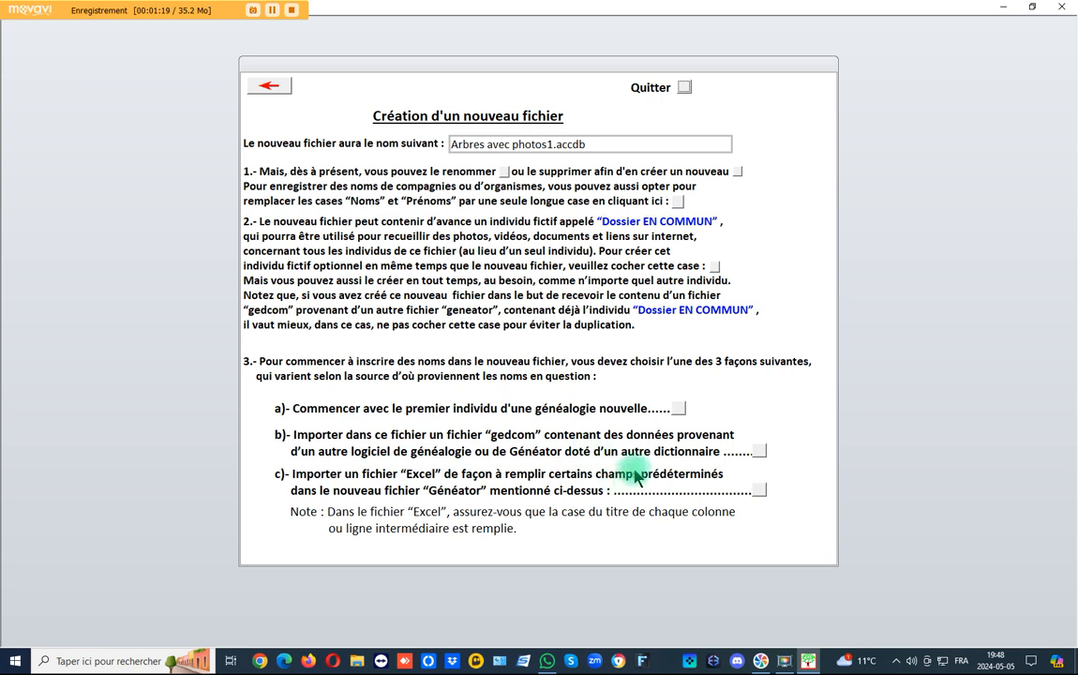
# Choose Arbres avec photos_2024-05-04_3.ged as the gedcom file to import into the new file.
pyautogui.click(759, 451)
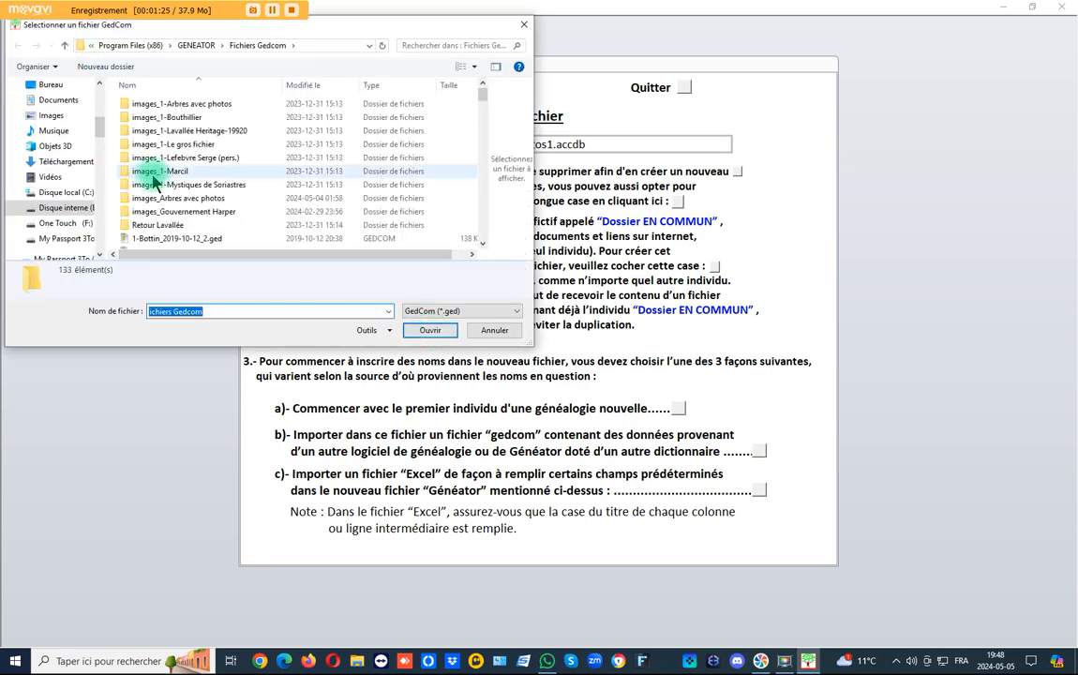
pyautogui.scroll(-5, 142, 173)
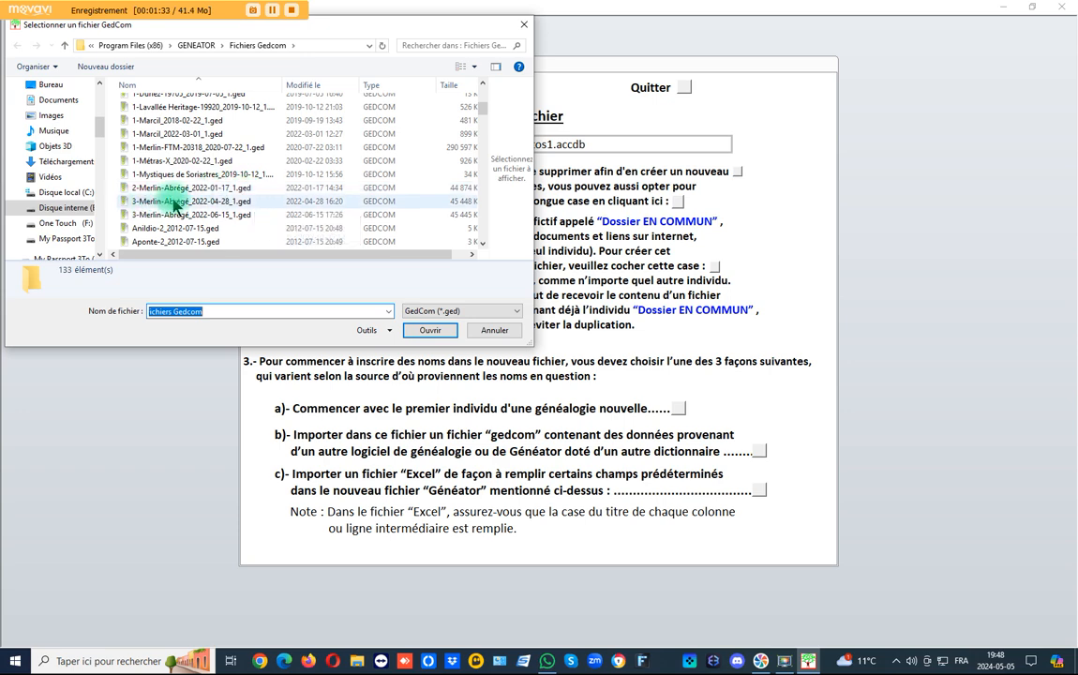
pyautogui.scroll(-2, 142, 219)
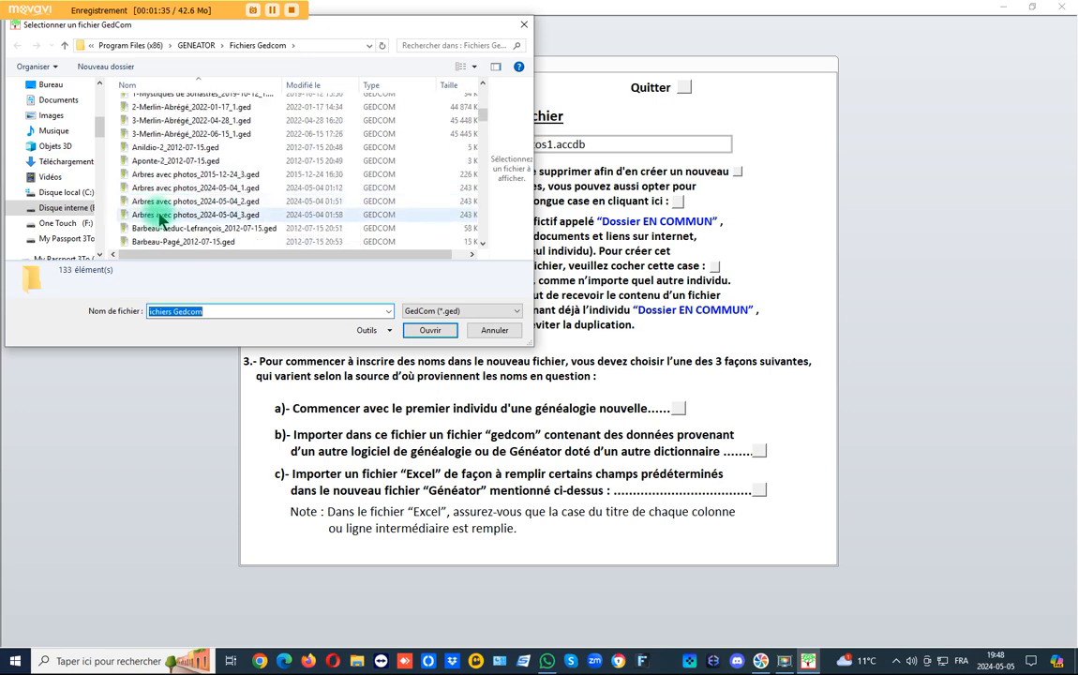
pyautogui.doubleClick(241, 219)
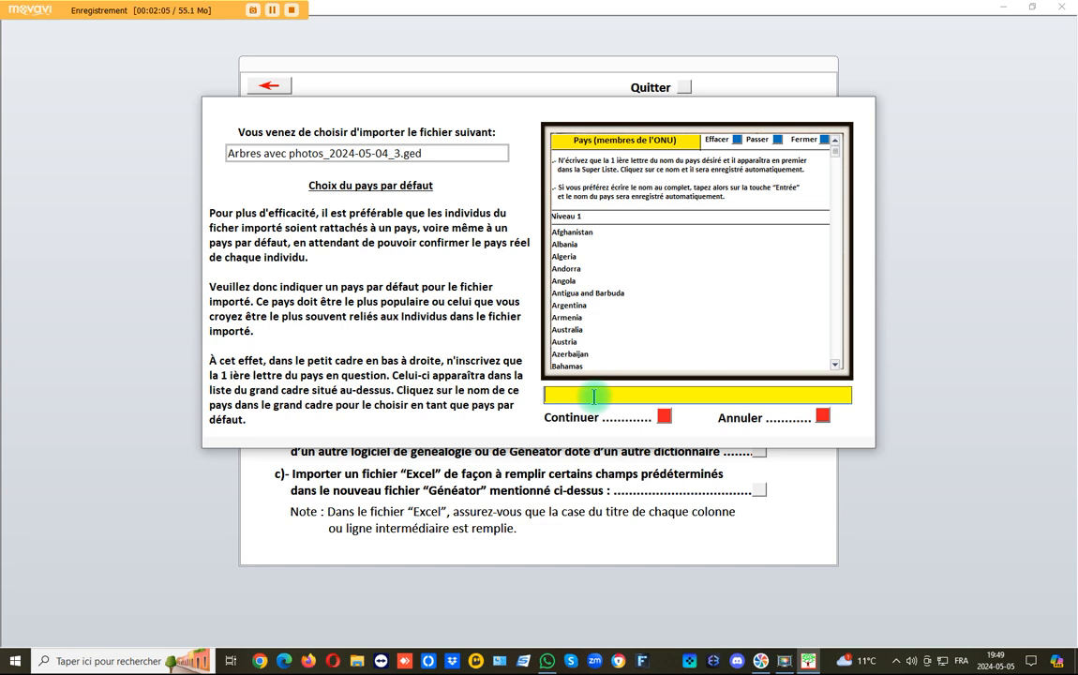
# Set Canada as the default country for the imported gedcom file and continue the import.
pyautogui.write('C')
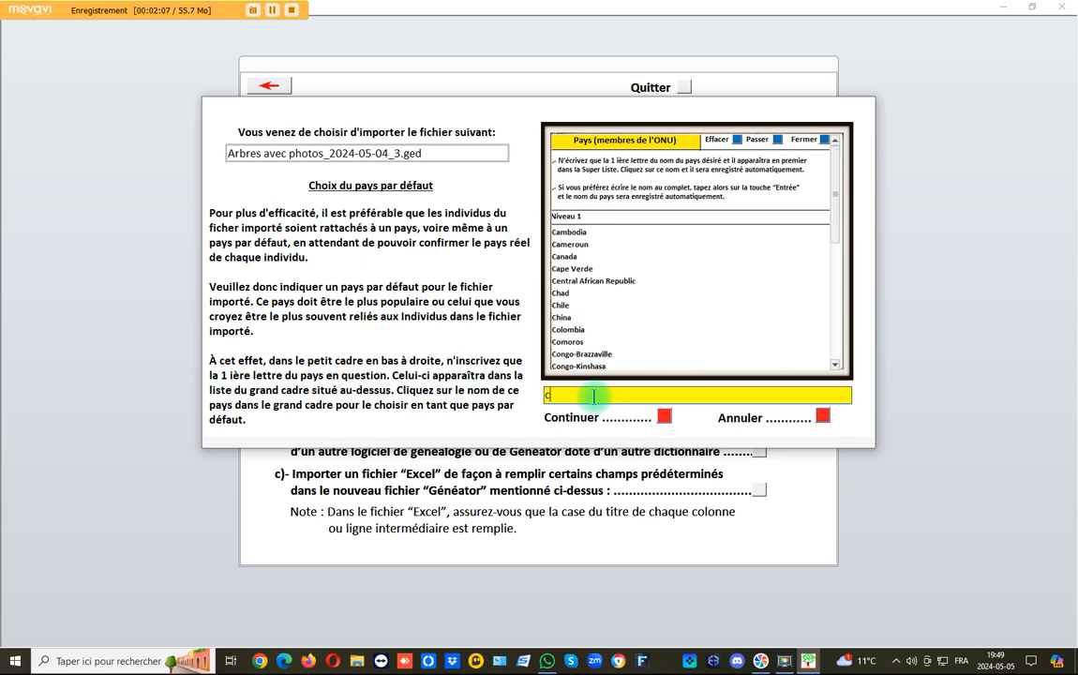
pyautogui.click(566, 256)
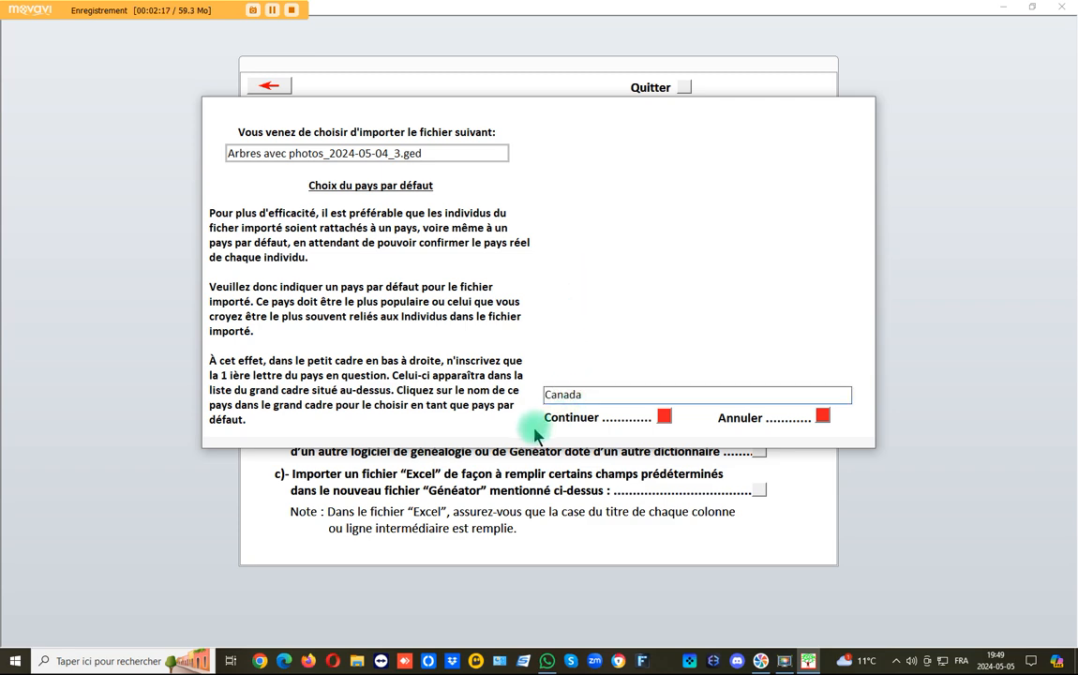
pyautogui.click(663, 415)
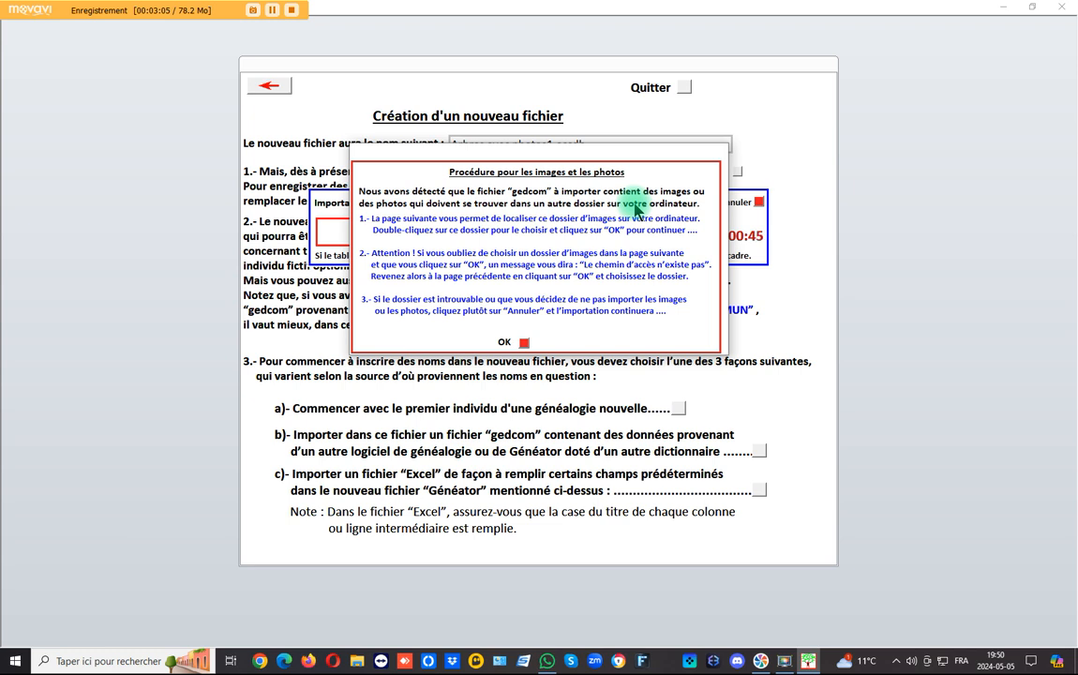
# Choose the folder images_1-Arbres avec photos as the source of the images for the gedcom import.
pyautogui.click(525, 343)
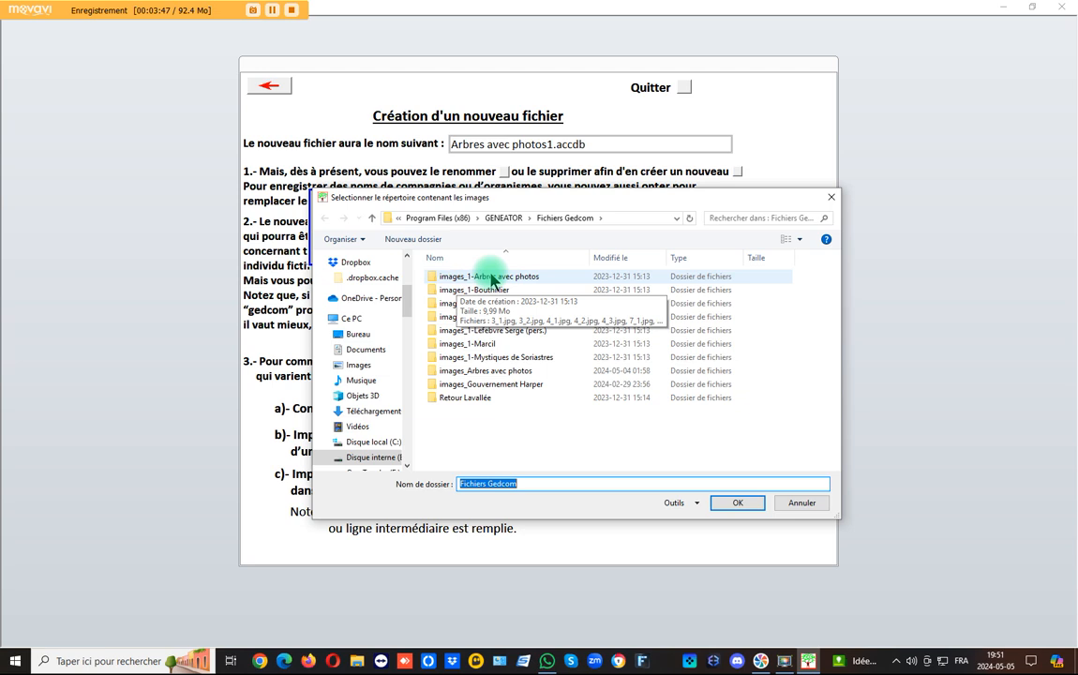
pyautogui.click(493, 277)
pyautogui.doubleClick(494, 278)
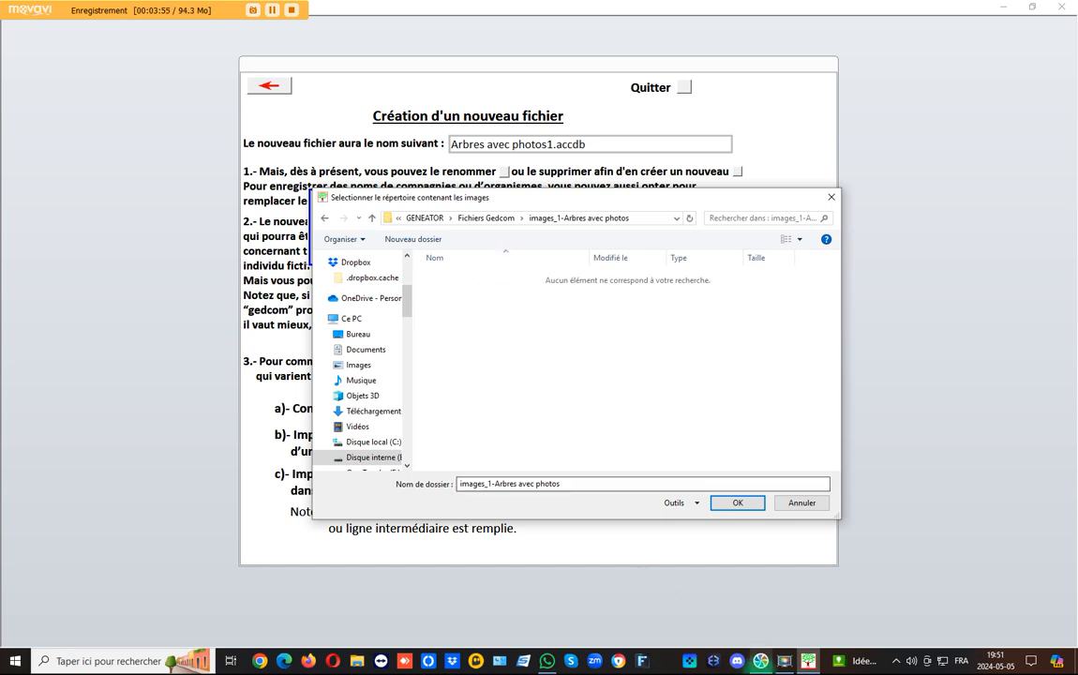
pyautogui.click(740, 503)
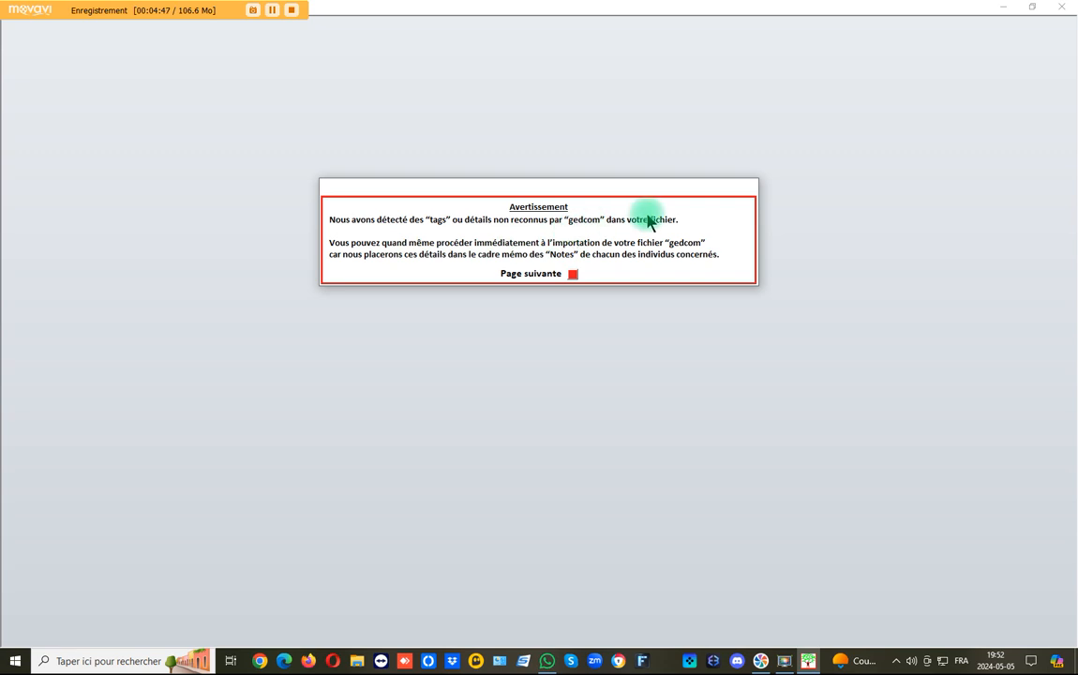
# Proceed past the unrecognised-tags warning, choose urgent access to the interface and dismiss the dictionary matching reminder.
pyautogui.click(573, 274)
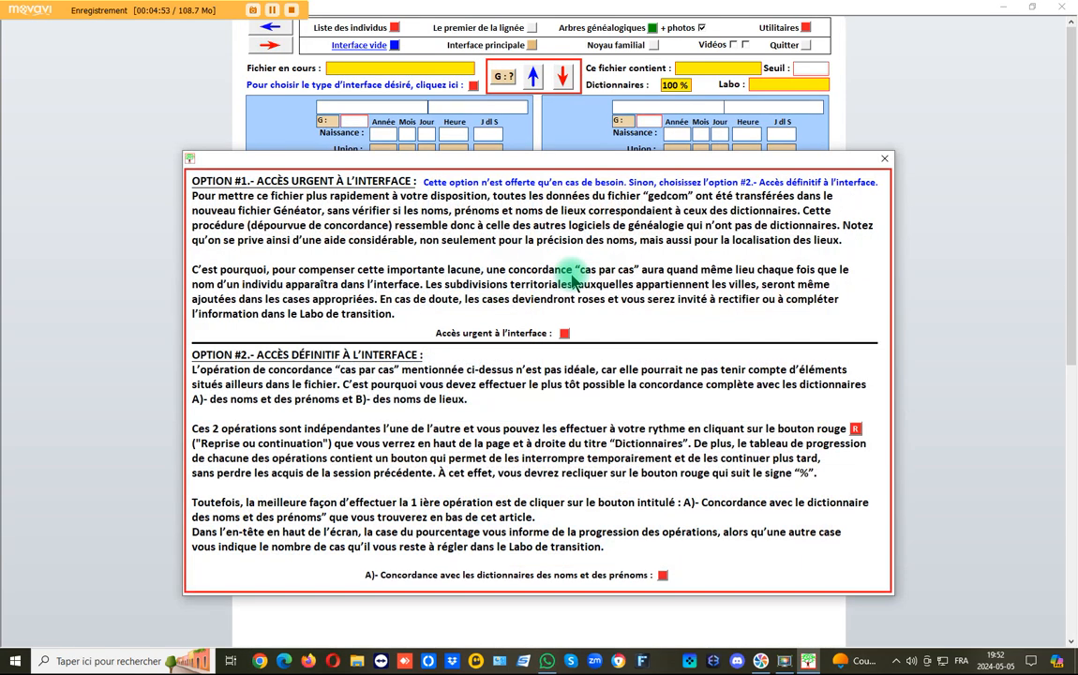
pyautogui.click(291, 9)
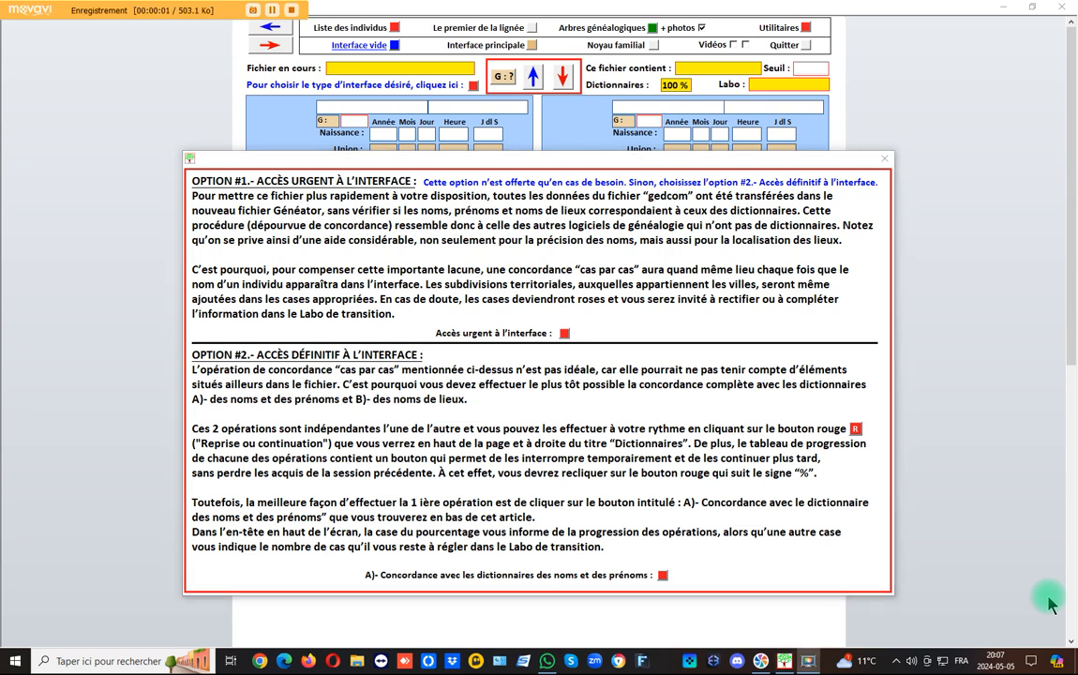
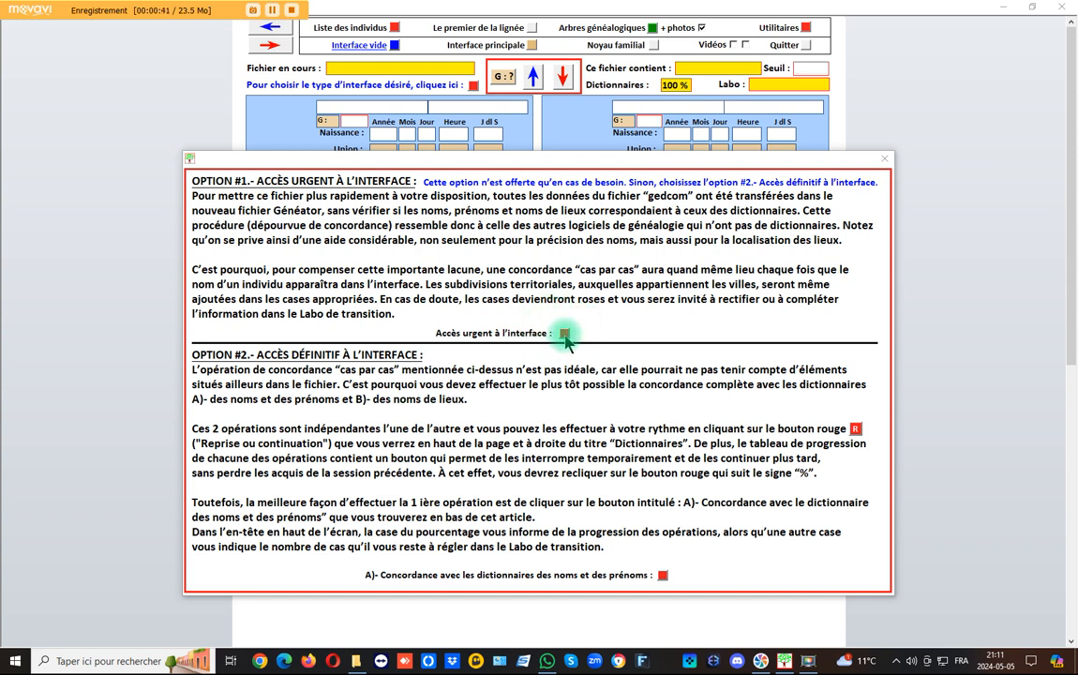
pyautogui.click(564, 334)
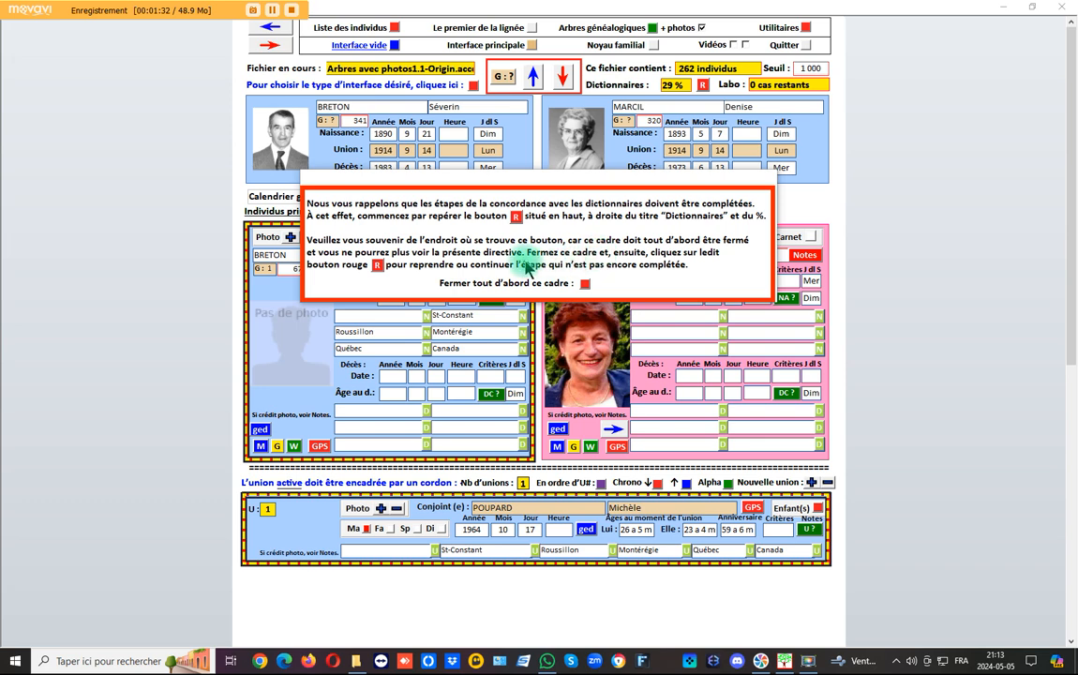
pyautogui.click(585, 283)
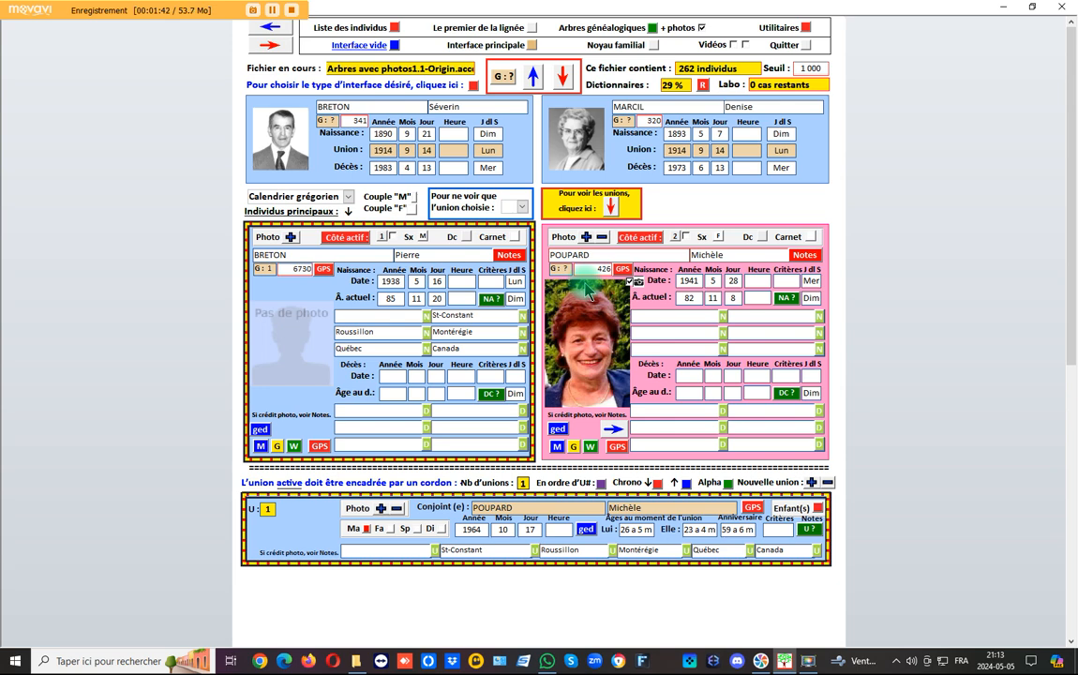
pyautogui.click(272, 9)
pyautogui.click(270, 10)
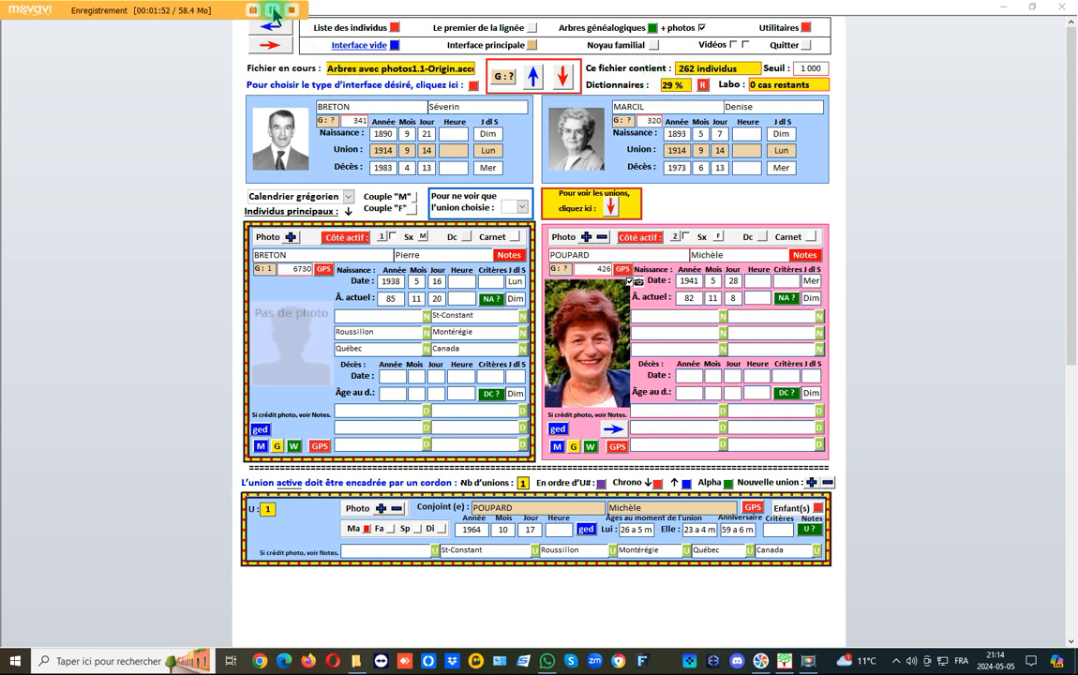
pyautogui.click(272, 10)
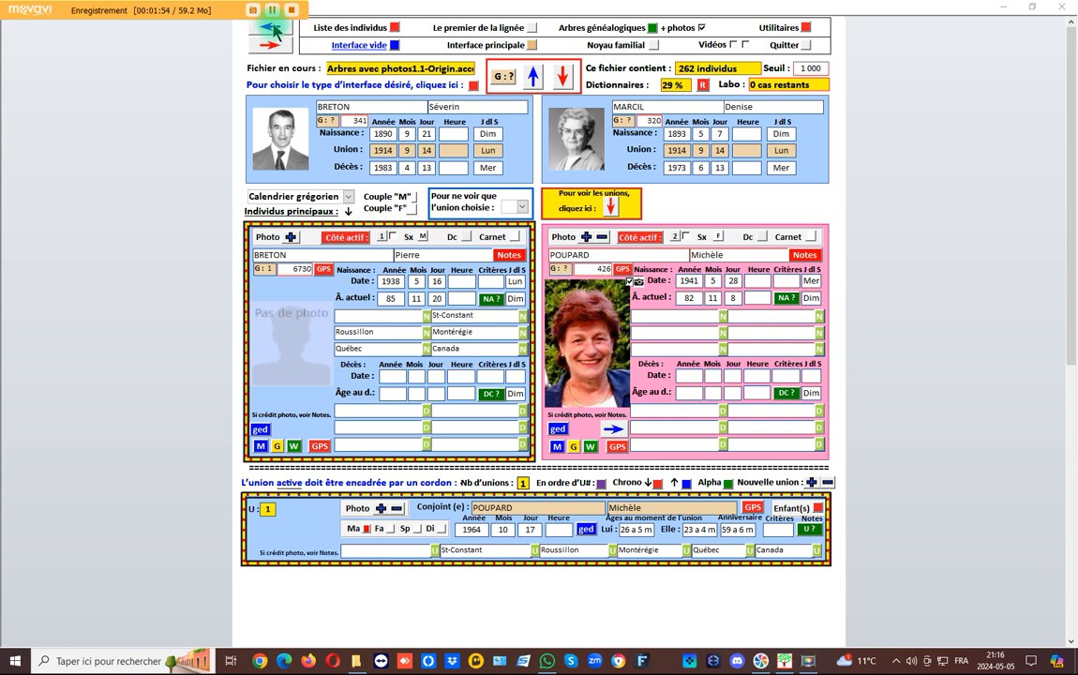
# Return to the files page, open the cumulative file Arbres avec photos1 and dismiss its notices.
pyautogui.click(273, 28)
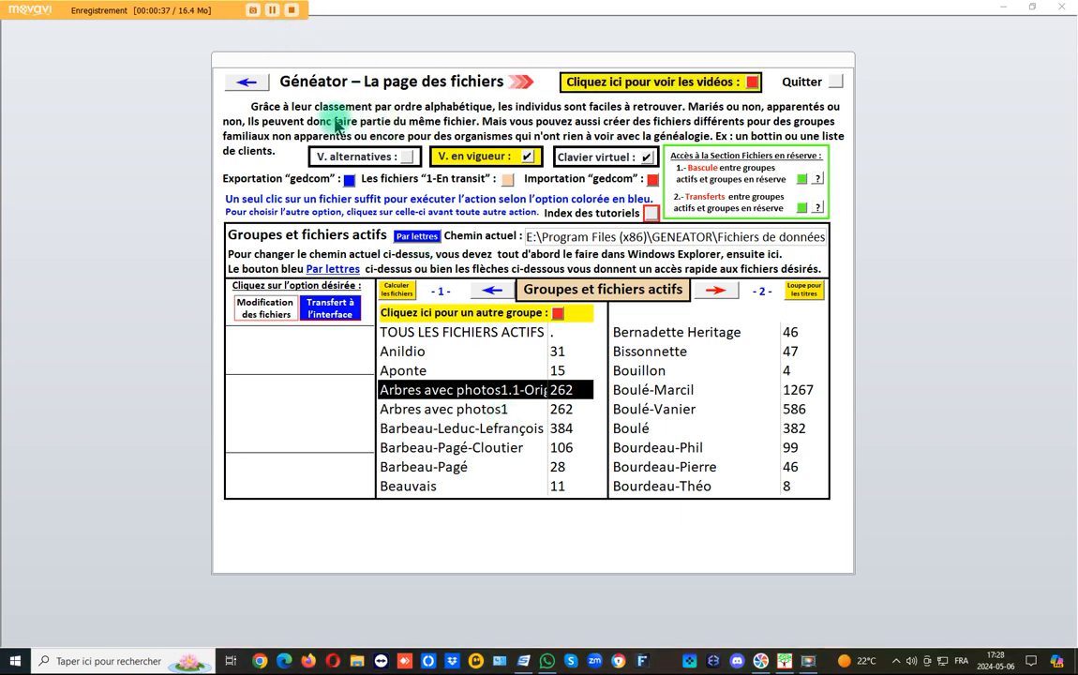
pyautogui.click(473, 408)
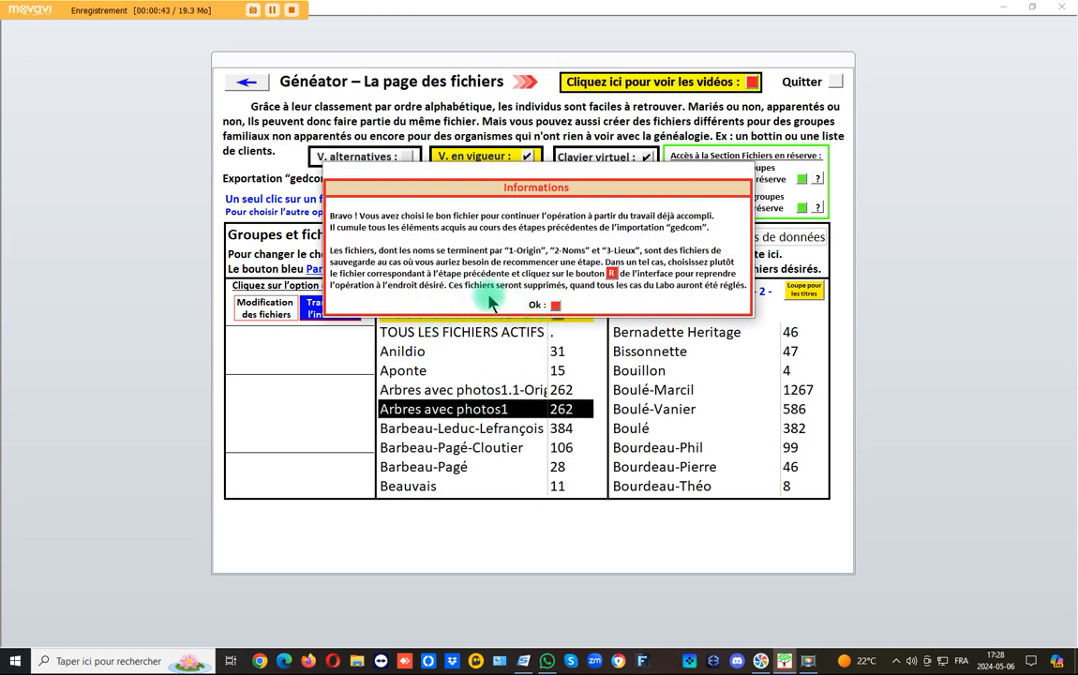
pyautogui.click(555, 306)
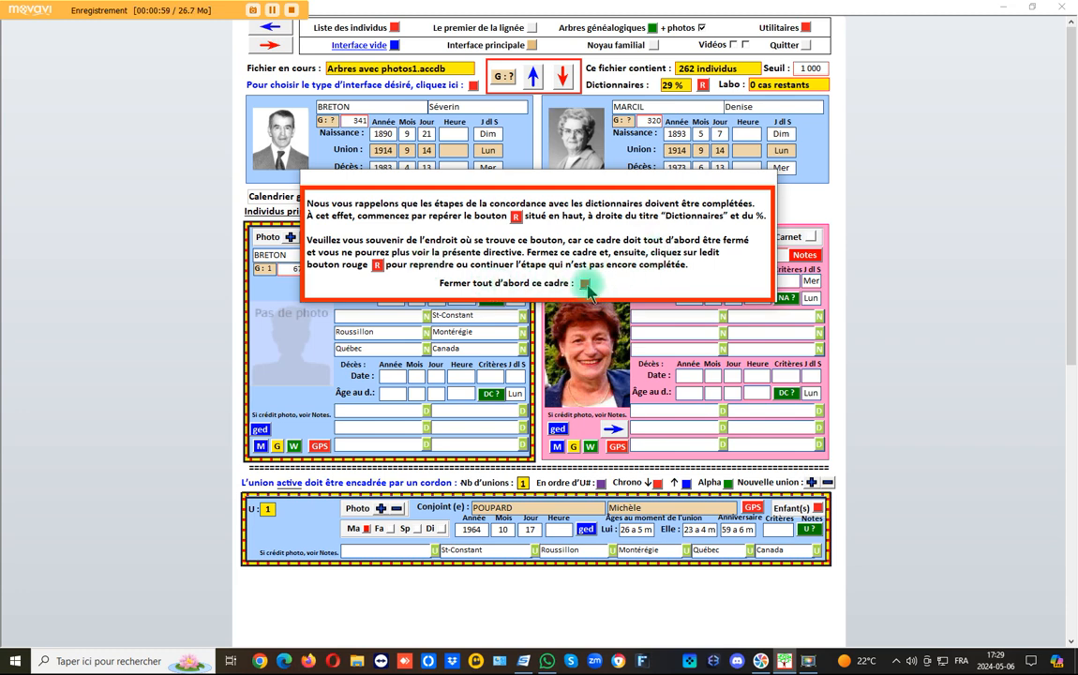
pyautogui.click(586, 286)
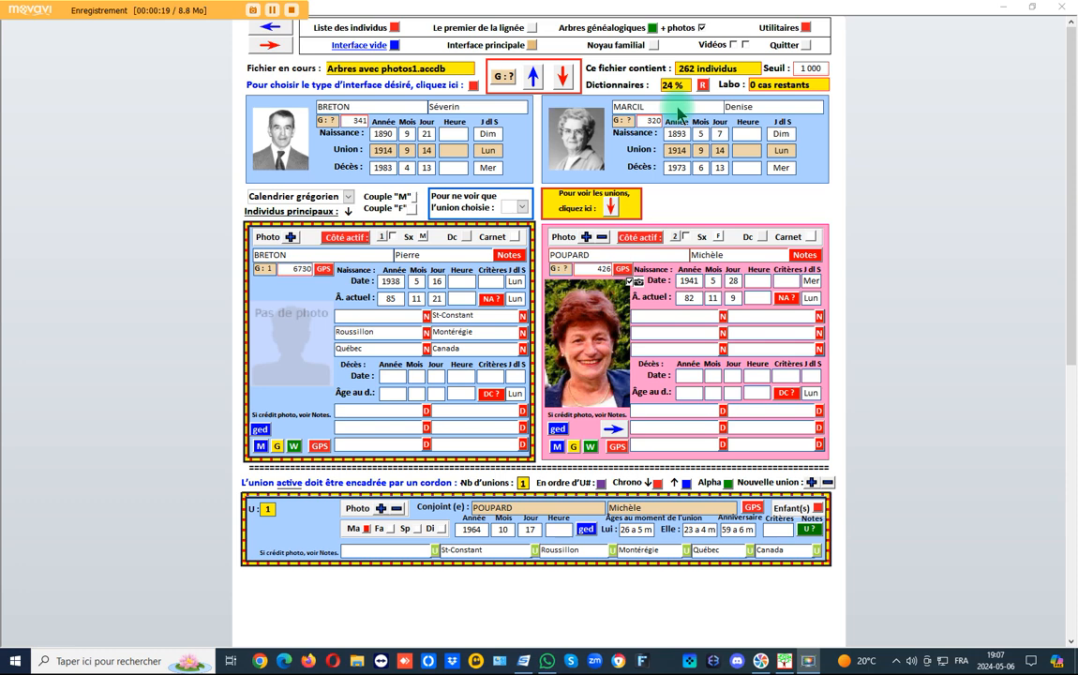
# Resume the matching of the open file's imported data with the dictionaries.
pyautogui.click(276, 13)
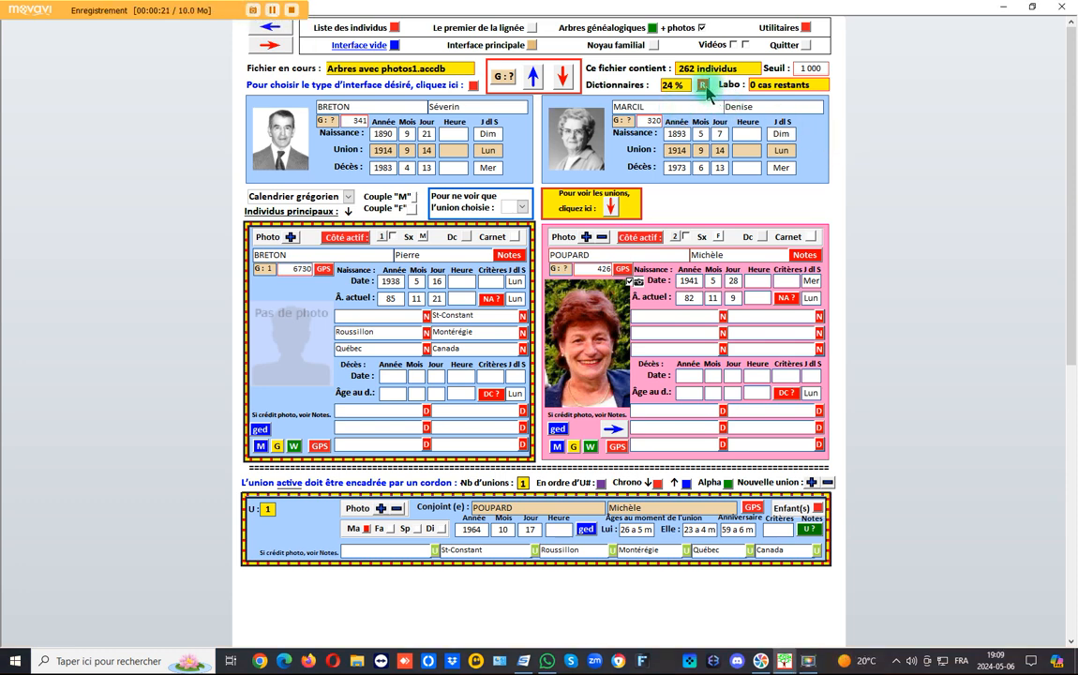
pyautogui.click(704, 85)
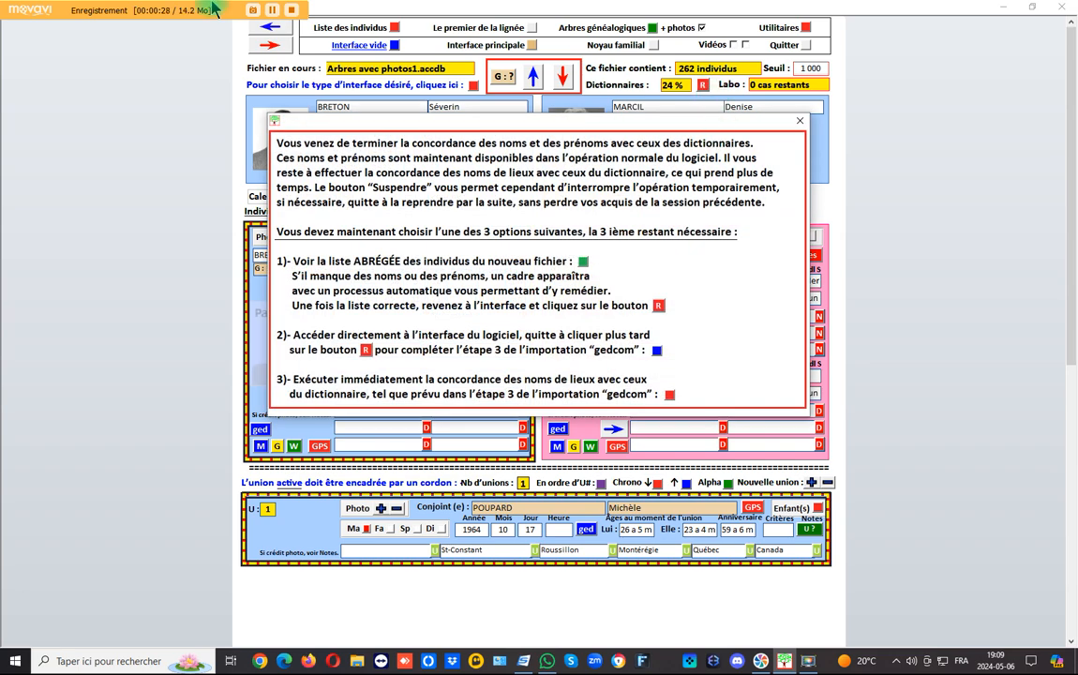
pyautogui.click(272, 11)
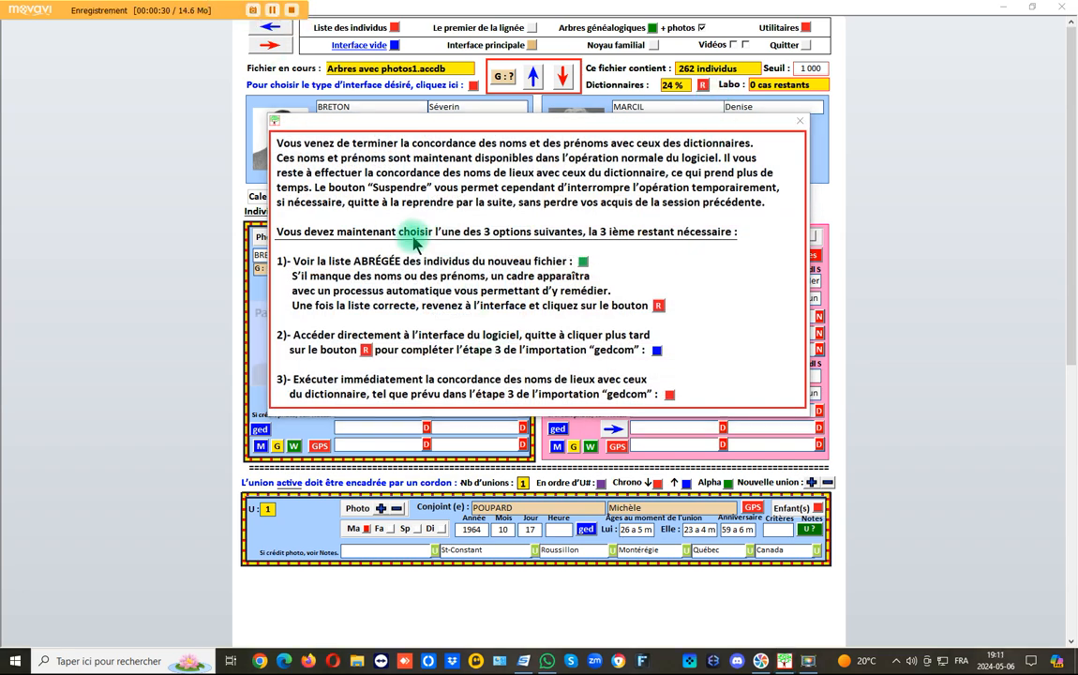
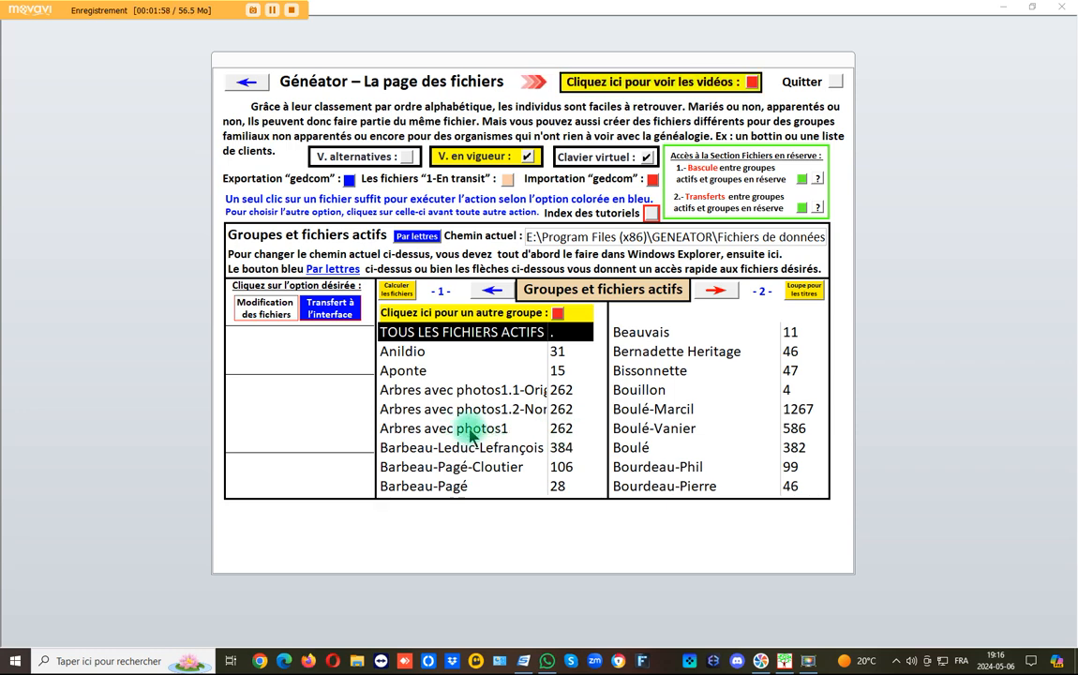
# Open Arbres avec photos1 from the active files again and close the information and reminder messages.
pyautogui.click(474, 427)
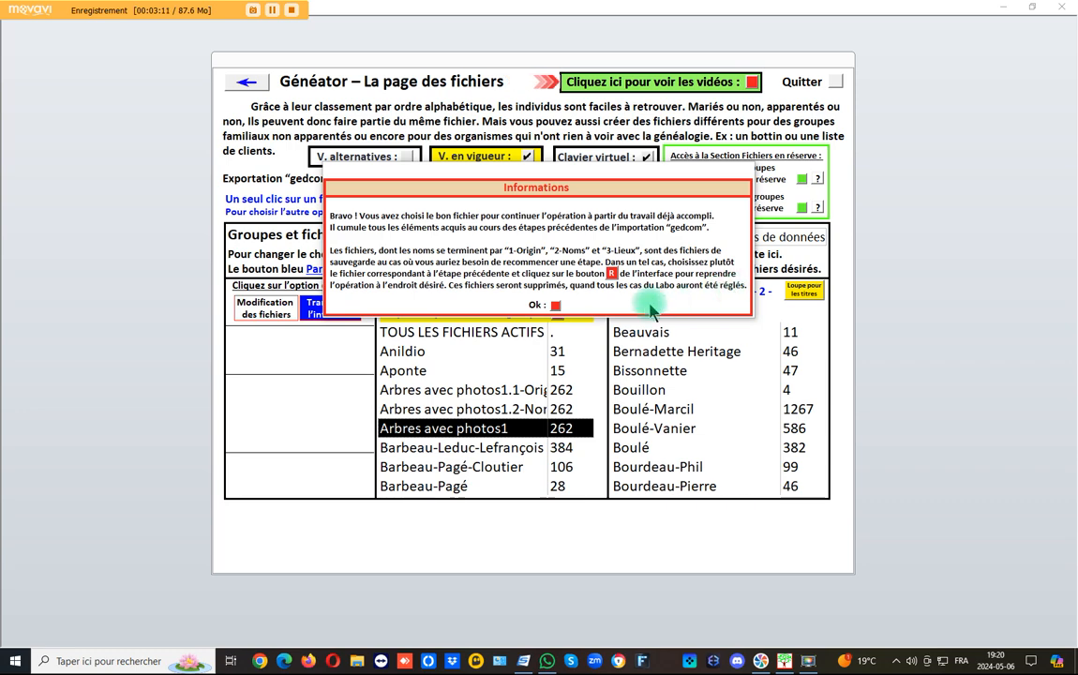
pyautogui.click(555, 305)
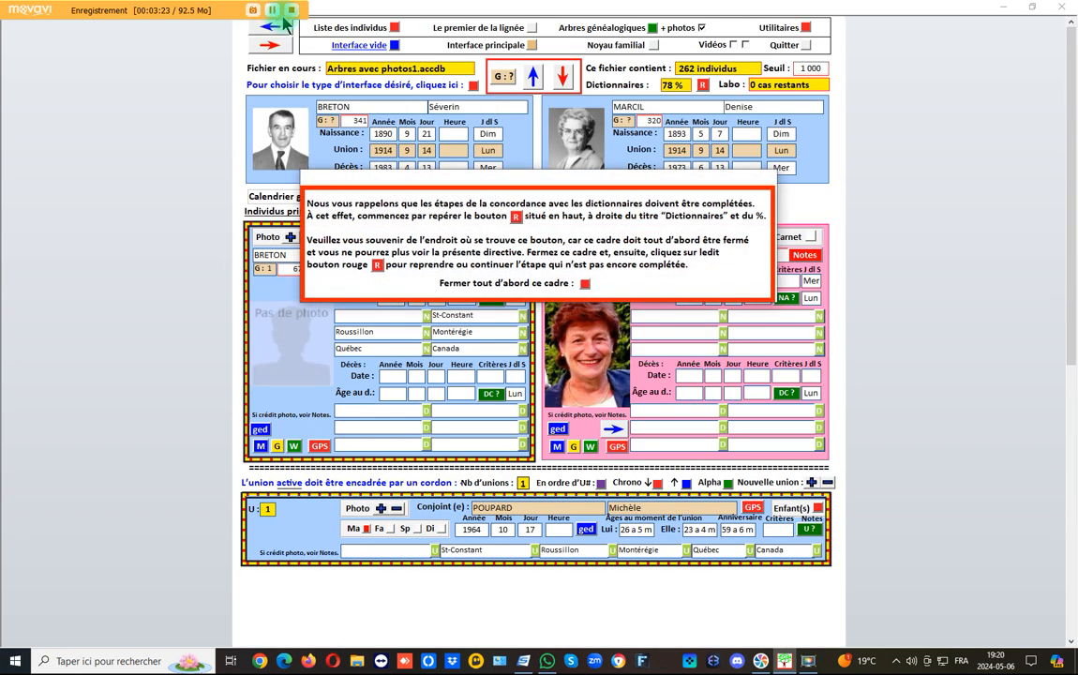
pyautogui.click(584, 284)
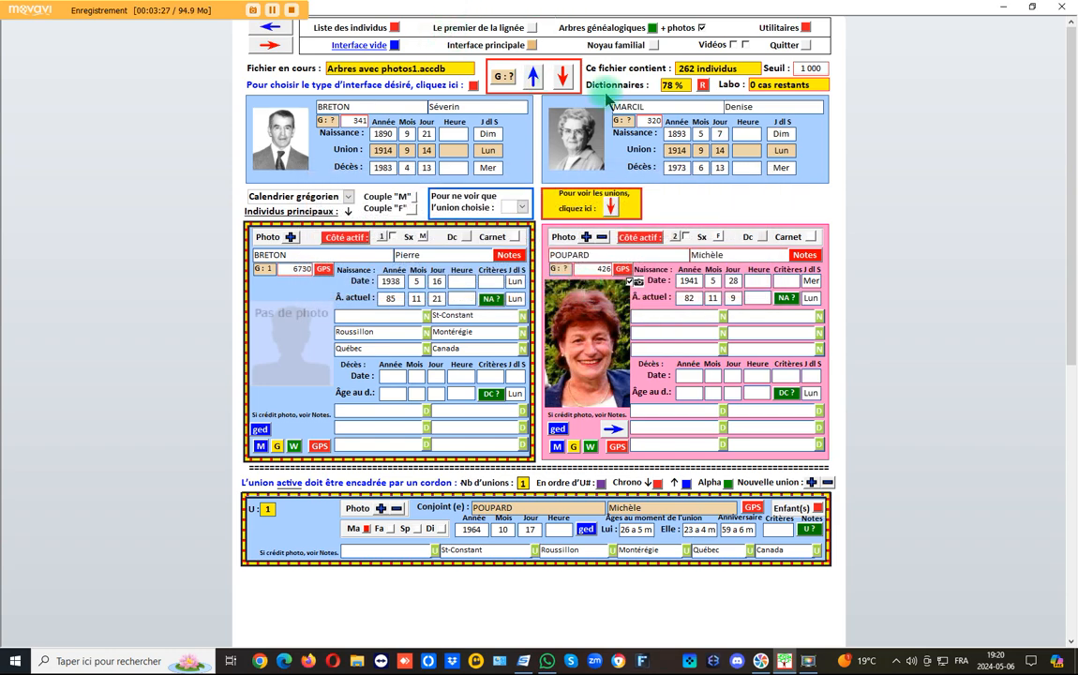
# Resume the dictionary matching stage and go to the Labo de transition for place names.
pyautogui.click(702, 86)
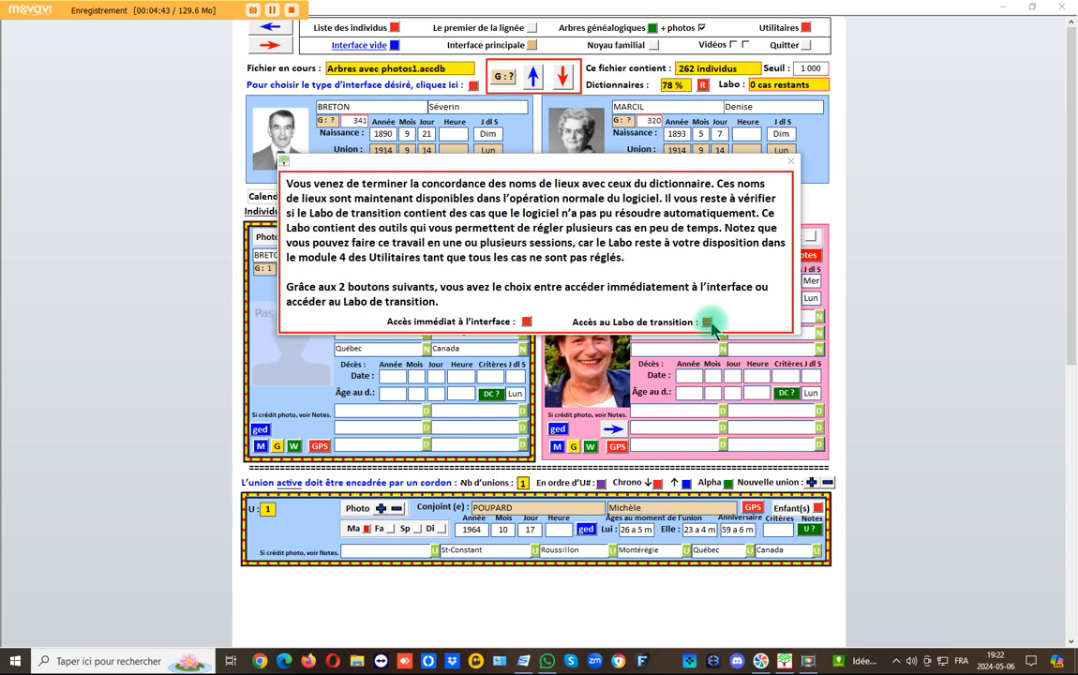
pyautogui.click(706, 322)
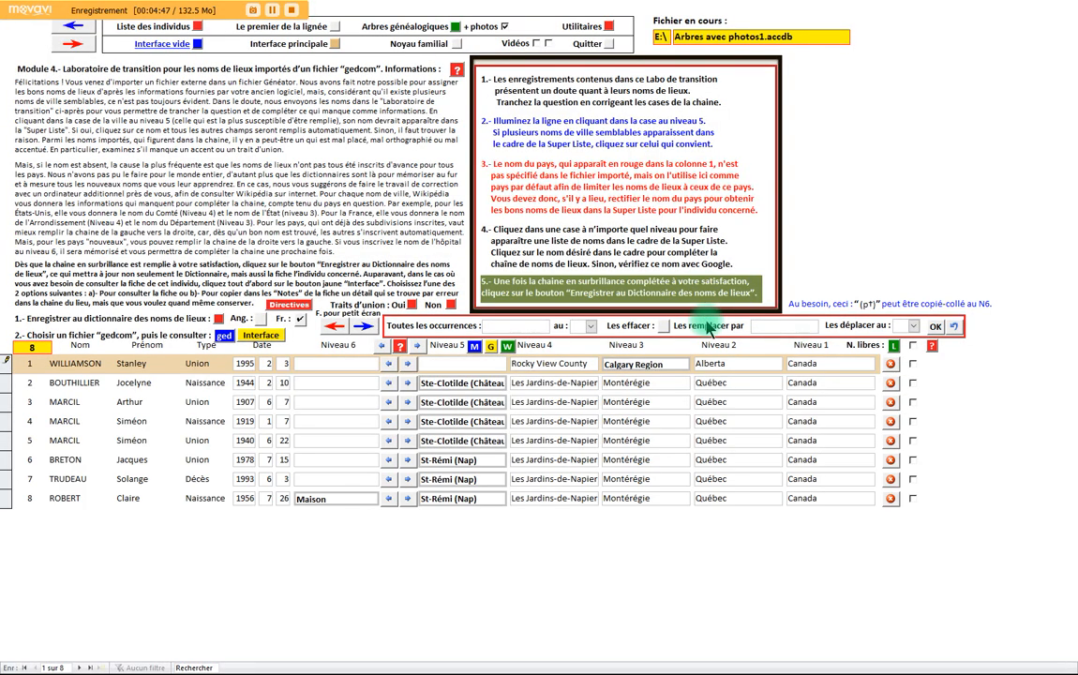
# Set the level 5 place of the first record to Calgary, Alberta, and register it in the place-name dictionary without any automatic correction.
pyautogui.click(452, 363)
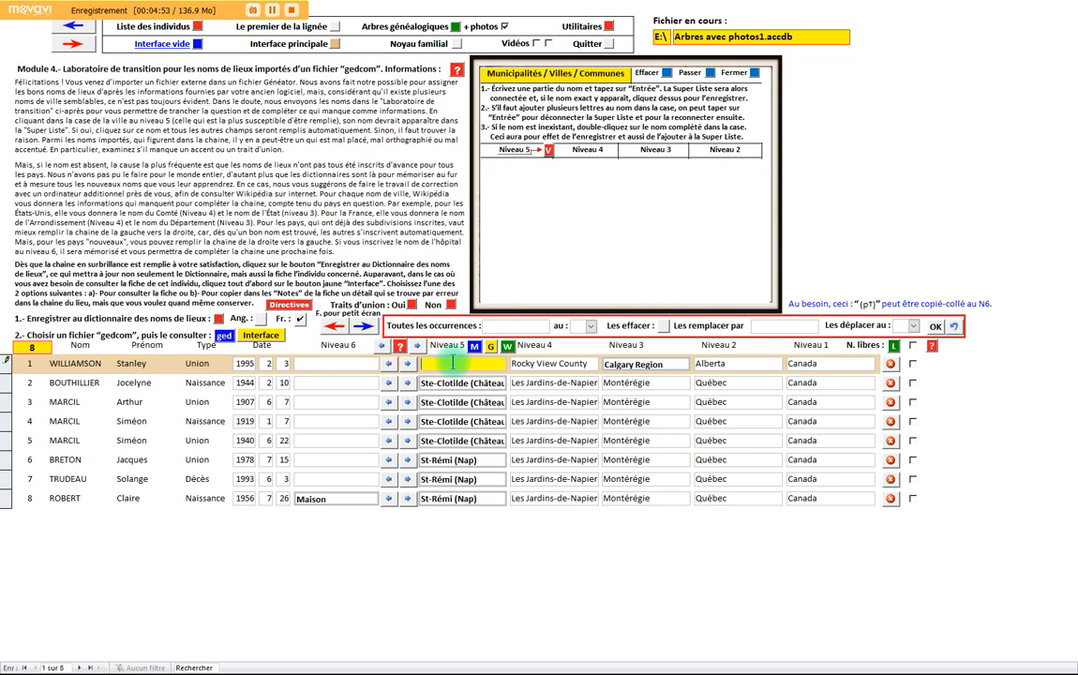
pyautogui.write('cal')
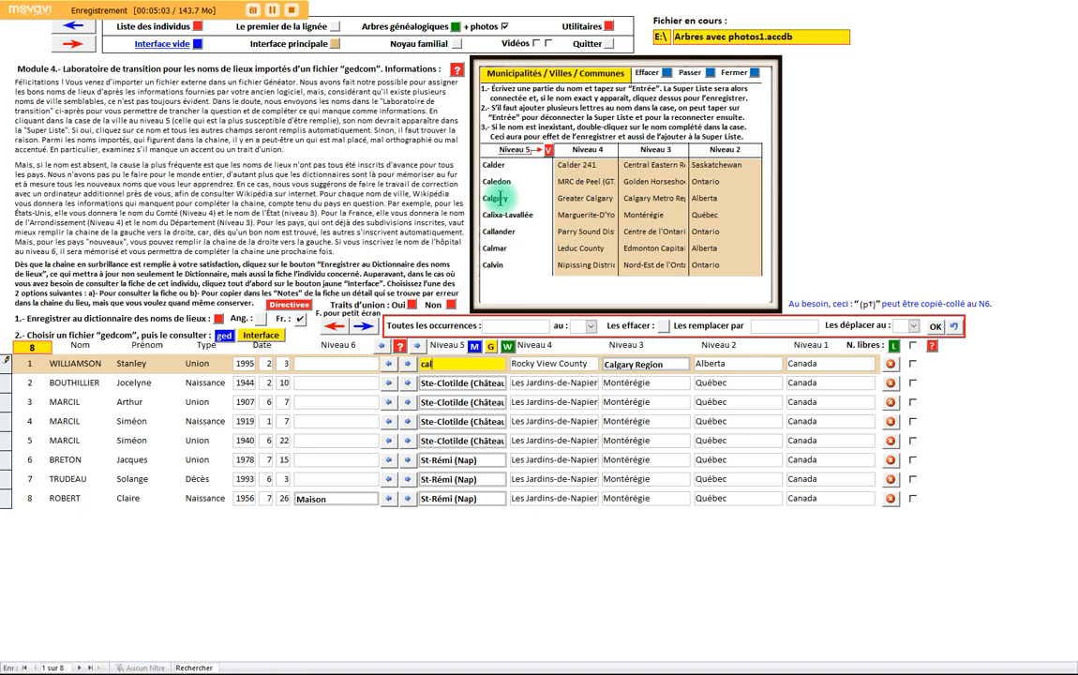
pyautogui.click(498, 197)
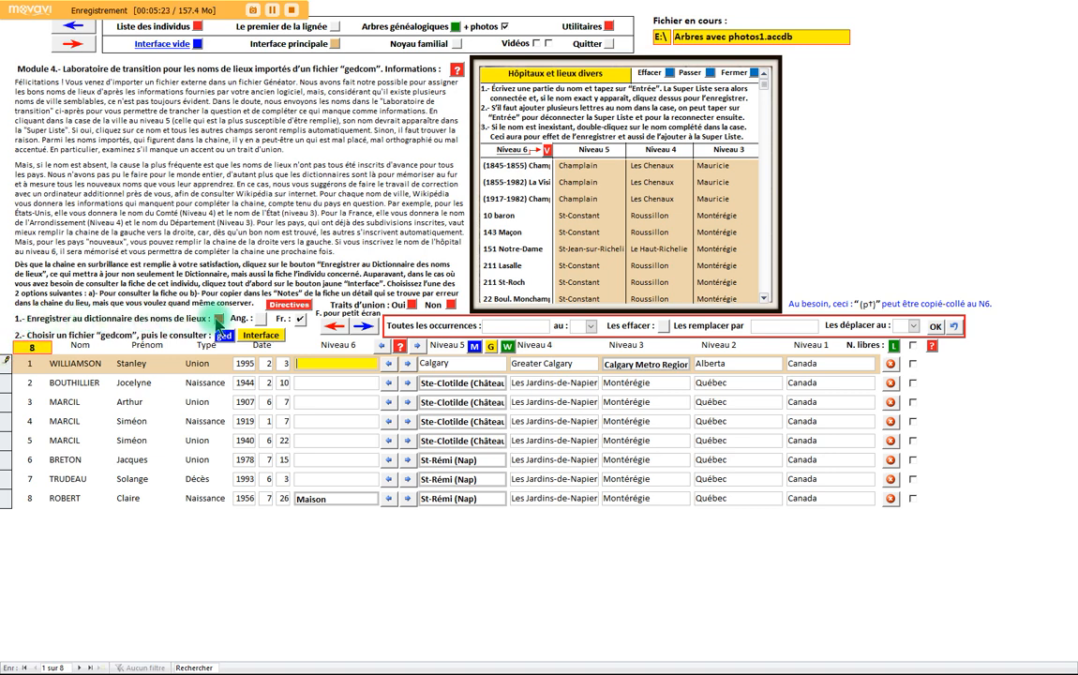
pyautogui.click(222, 319)
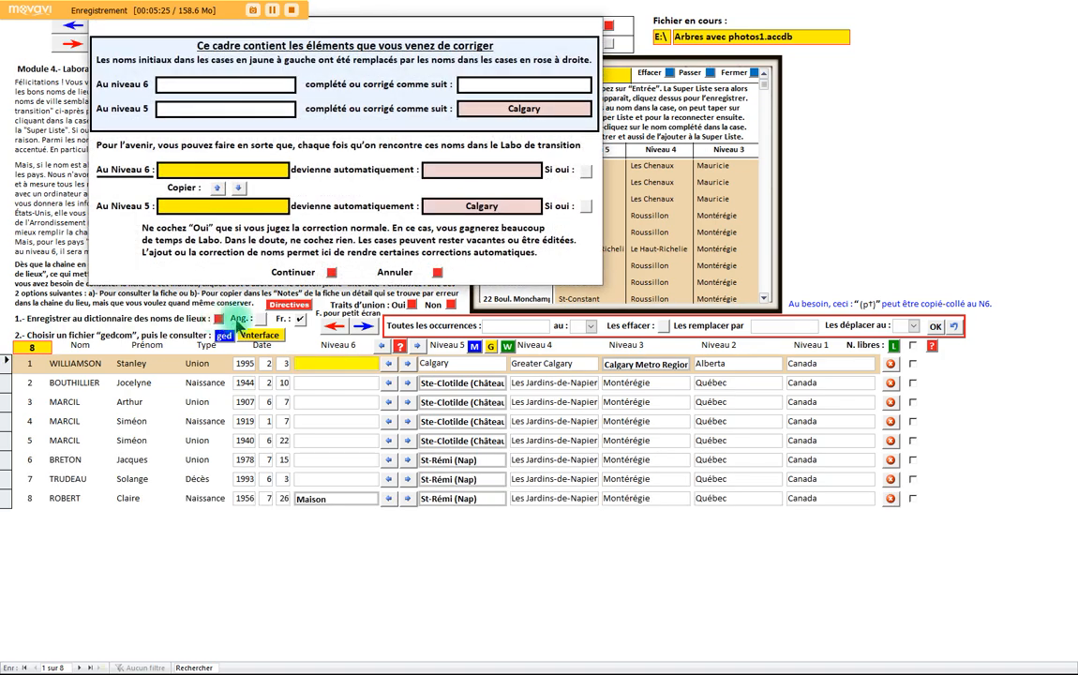
pyautogui.click(333, 273)
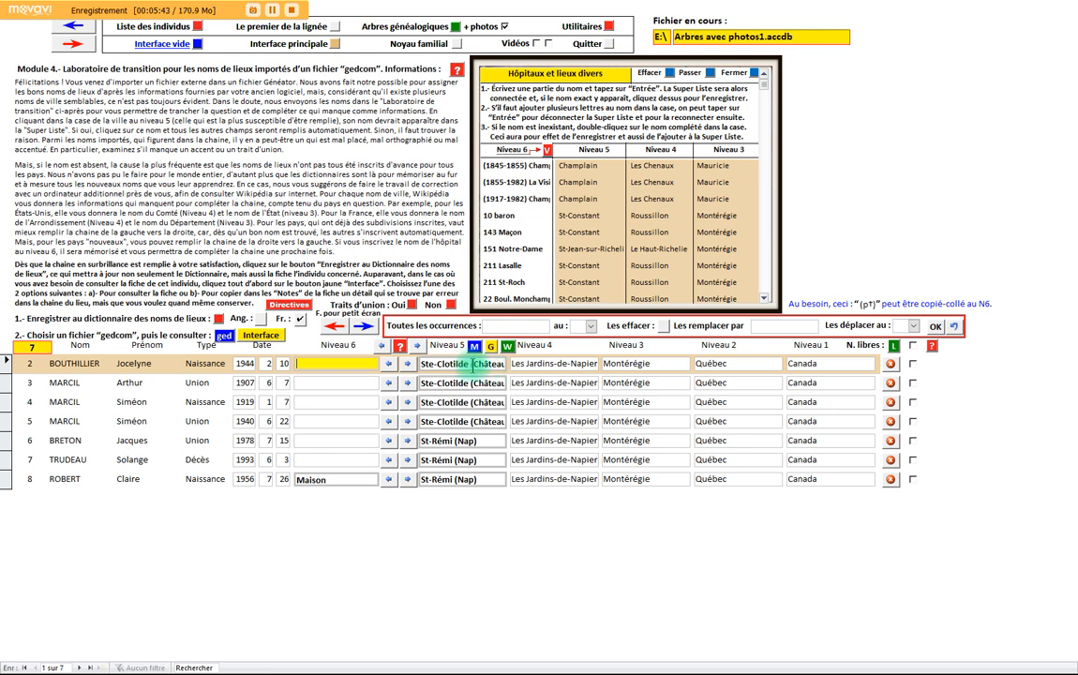
# Shorten the first record's level 5 place to Ste-Clotilde and choose the matching Montérégie, Québec entry from the Super Liste.
pyautogui.click(463, 364)
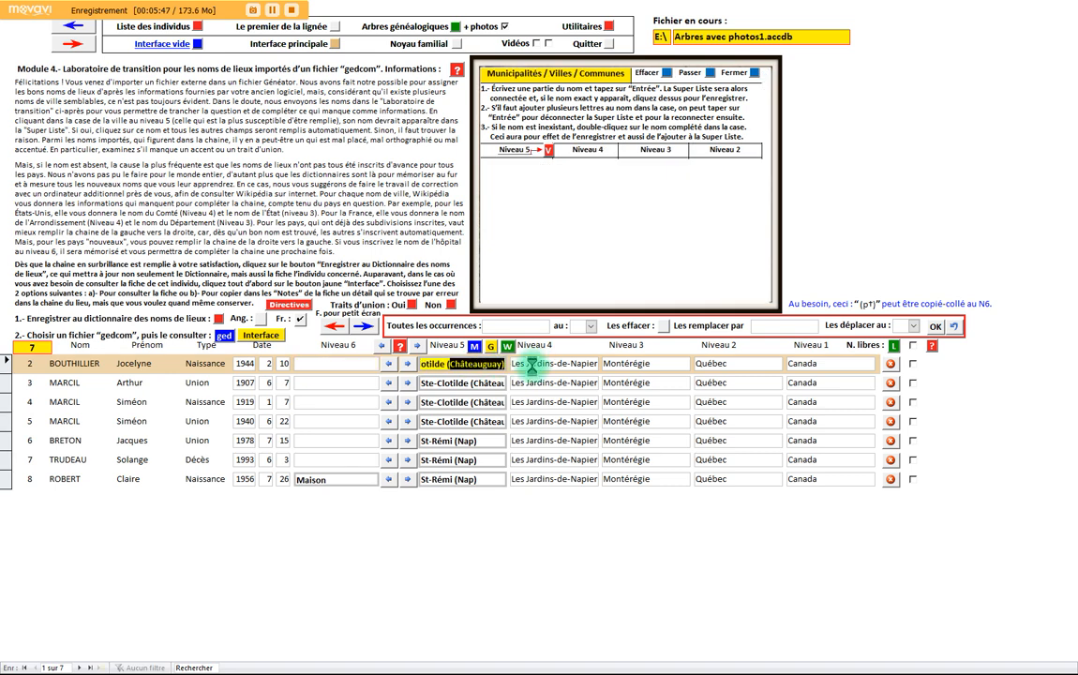
pyautogui.press('Delete')
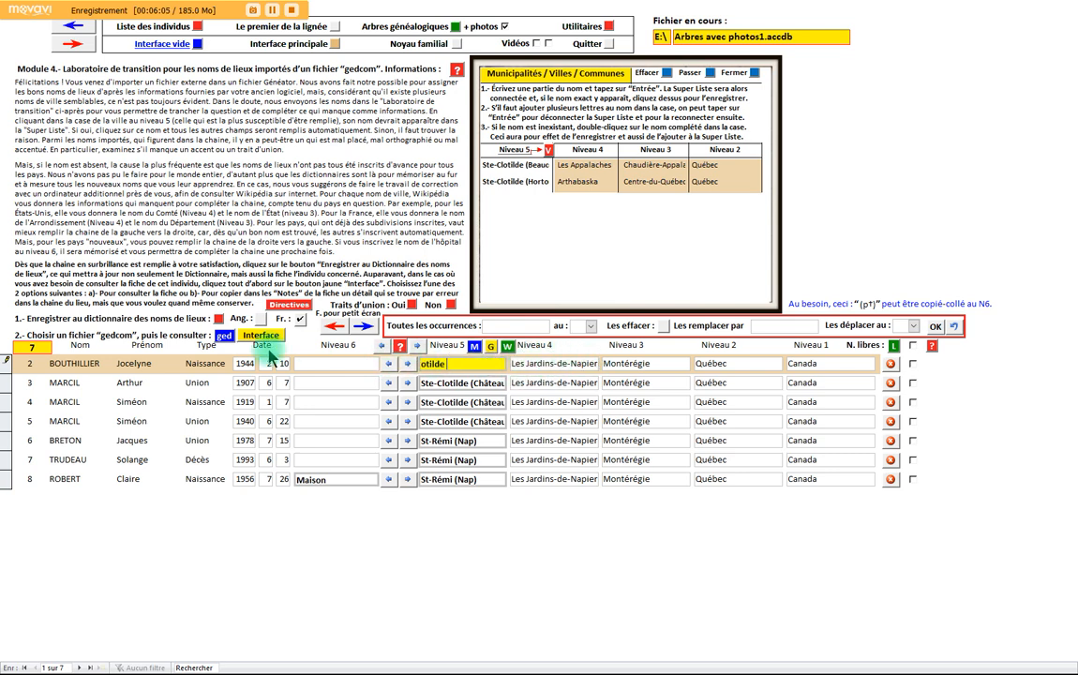
pyautogui.click(533, 366)
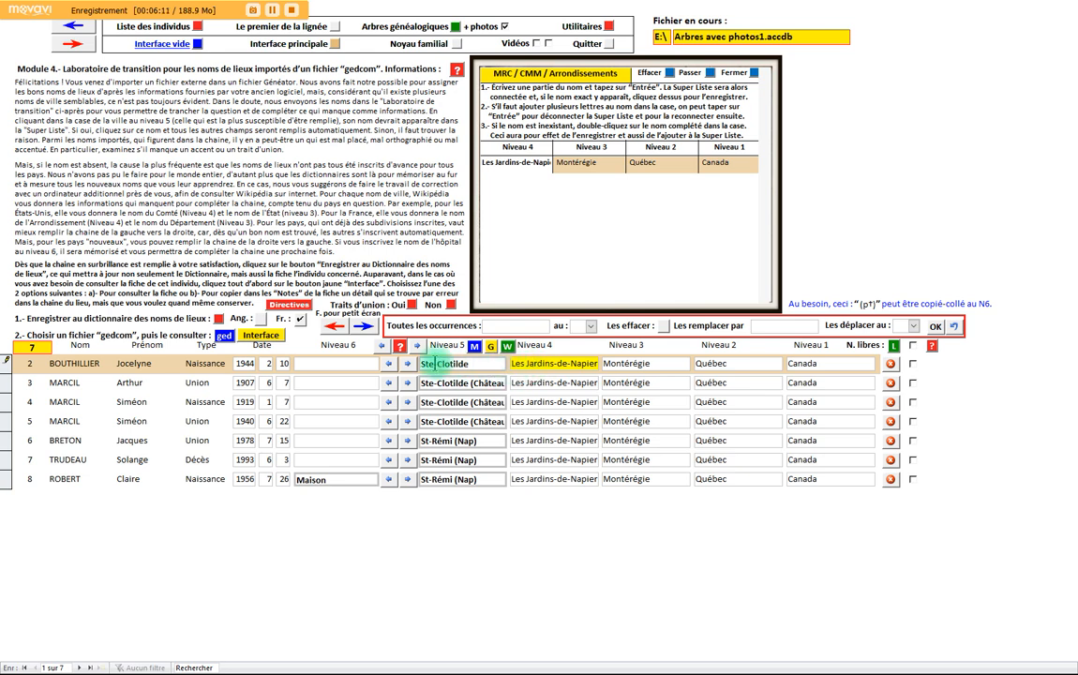
pyautogui.click(438, 363)
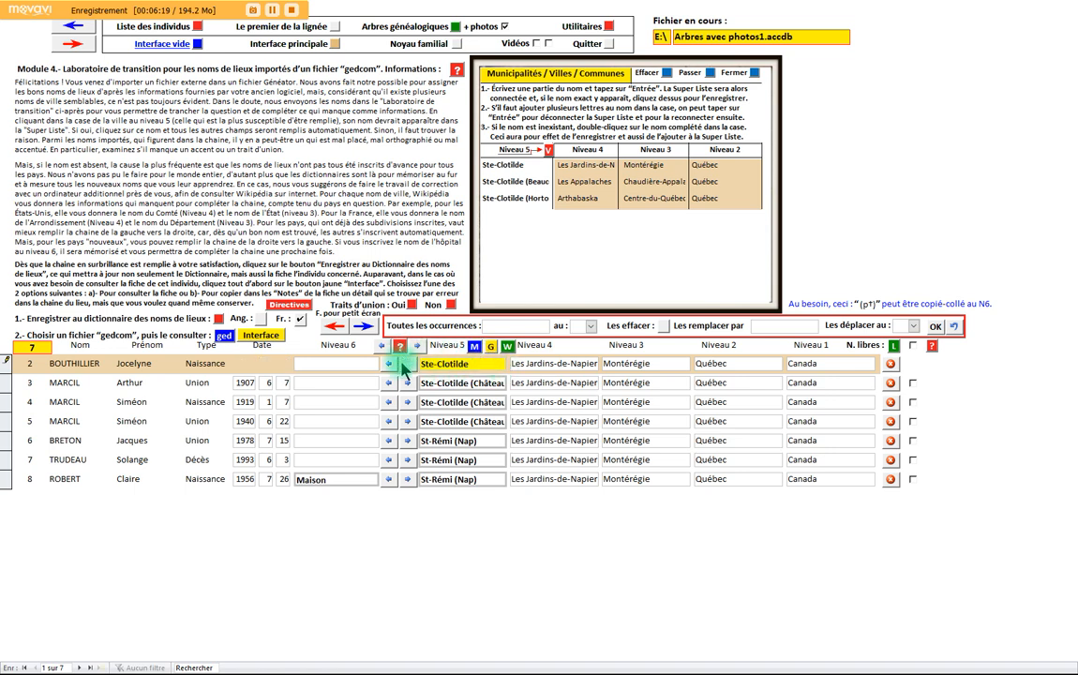
pyautogui.click(481, 164)
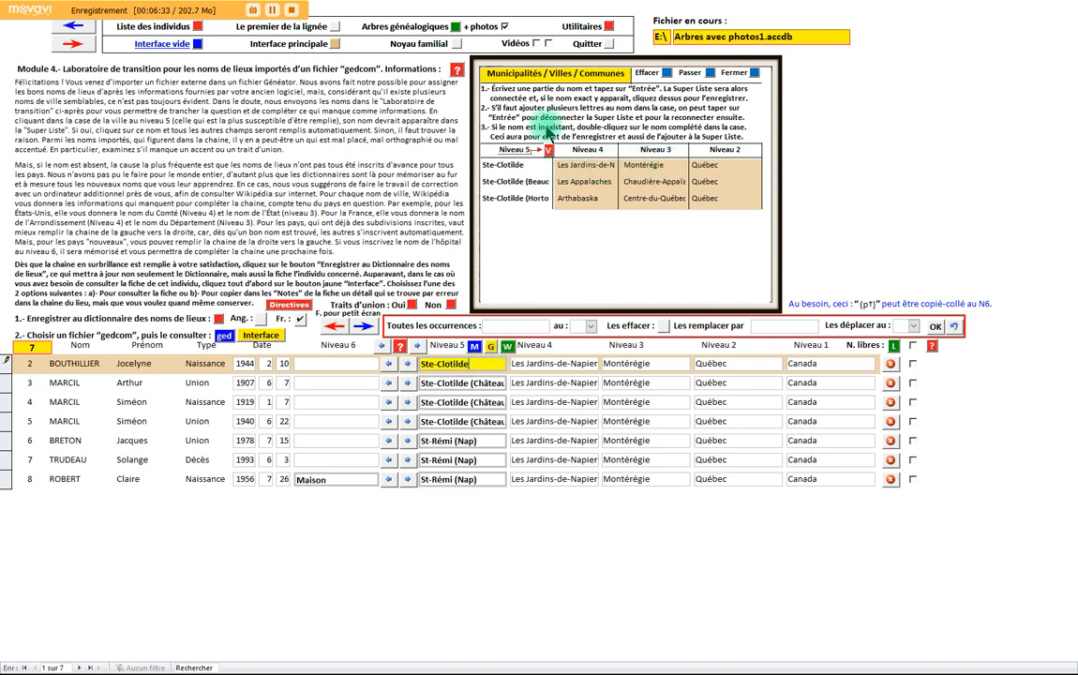
pyautogui.click(503, 164)
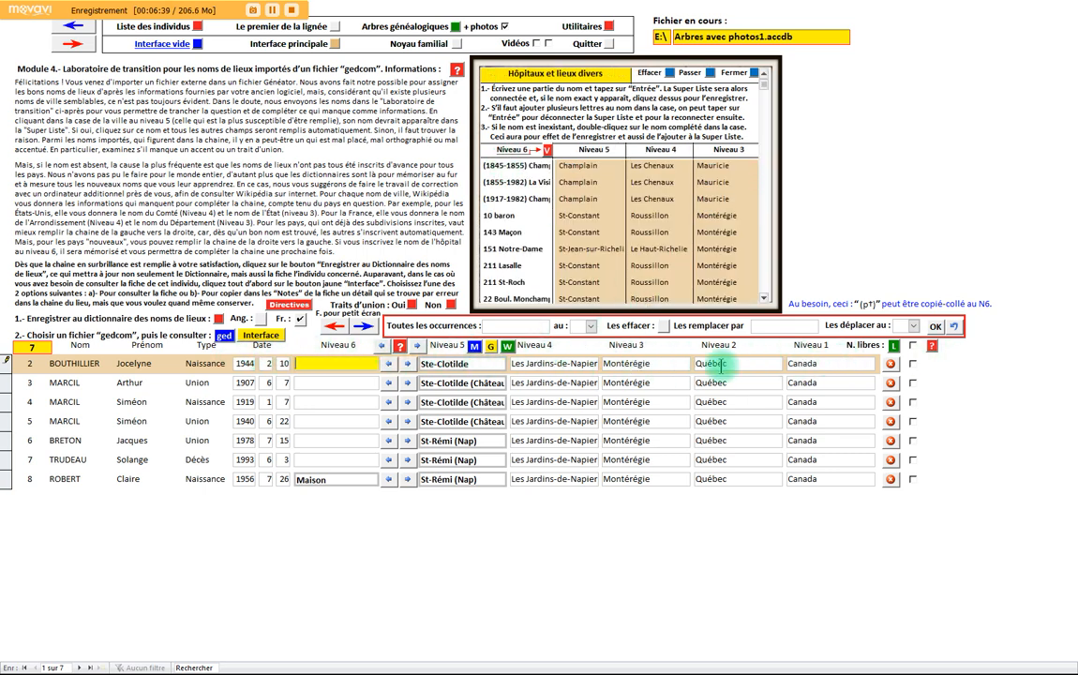
# Register Ste-Clotilde in the place-name dictionary, automatically correcting Ste-Clotilde (Châteauguay) at level 5, and apply the solution to the identical records.
pyautogui.click(218, 319)
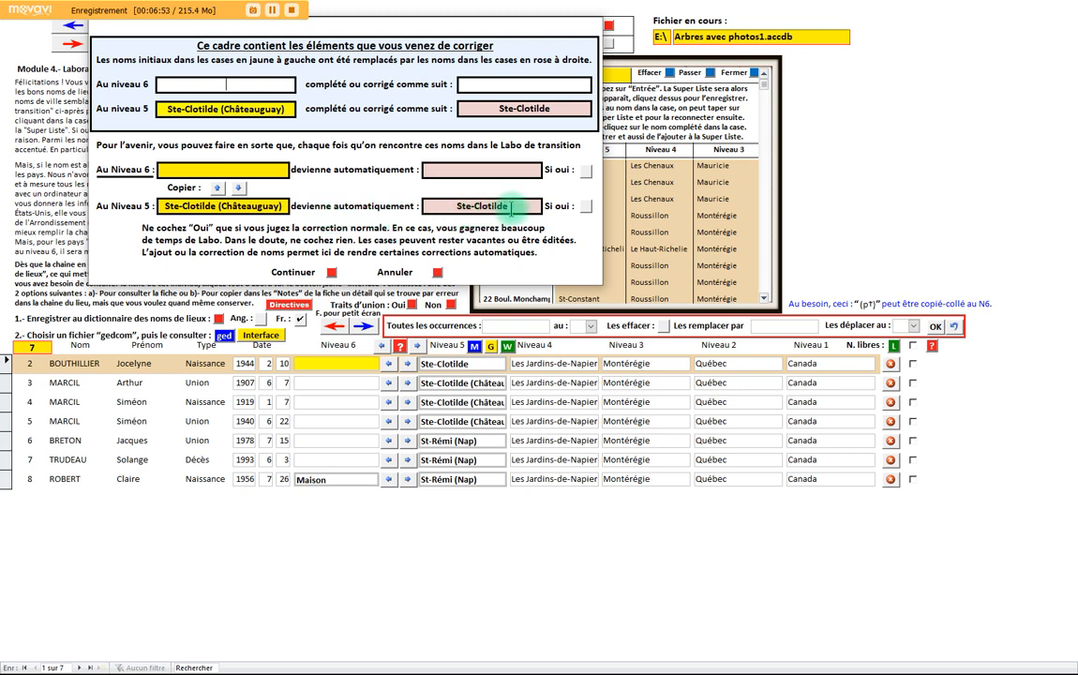
pyautogui.click(585, 206)
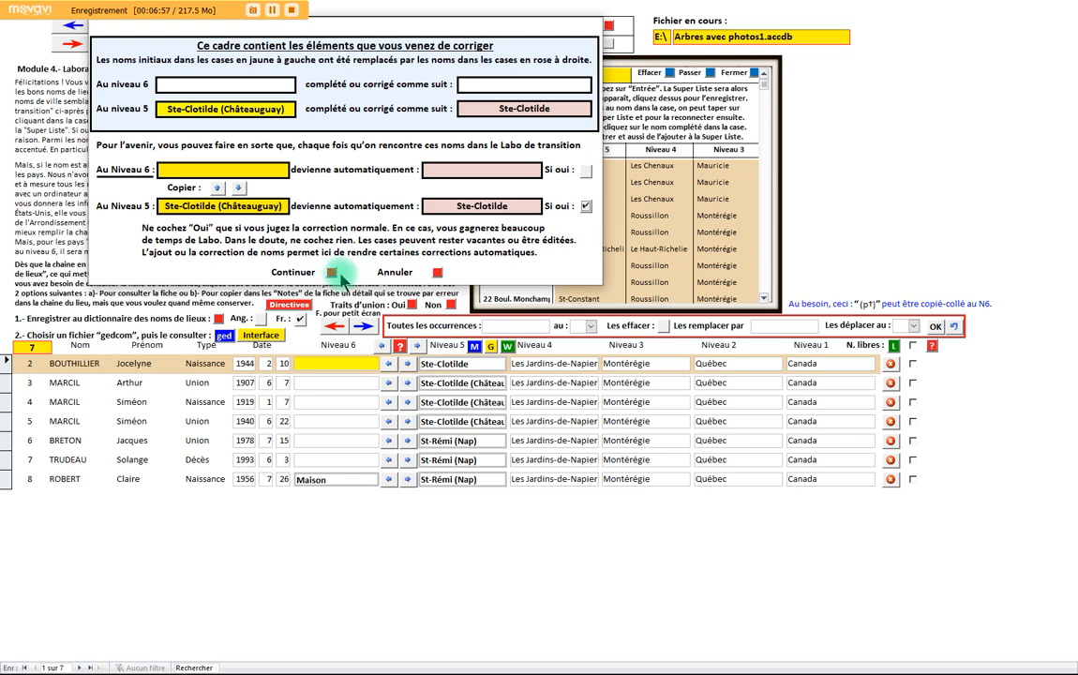
pyautogui.click(332, 272)
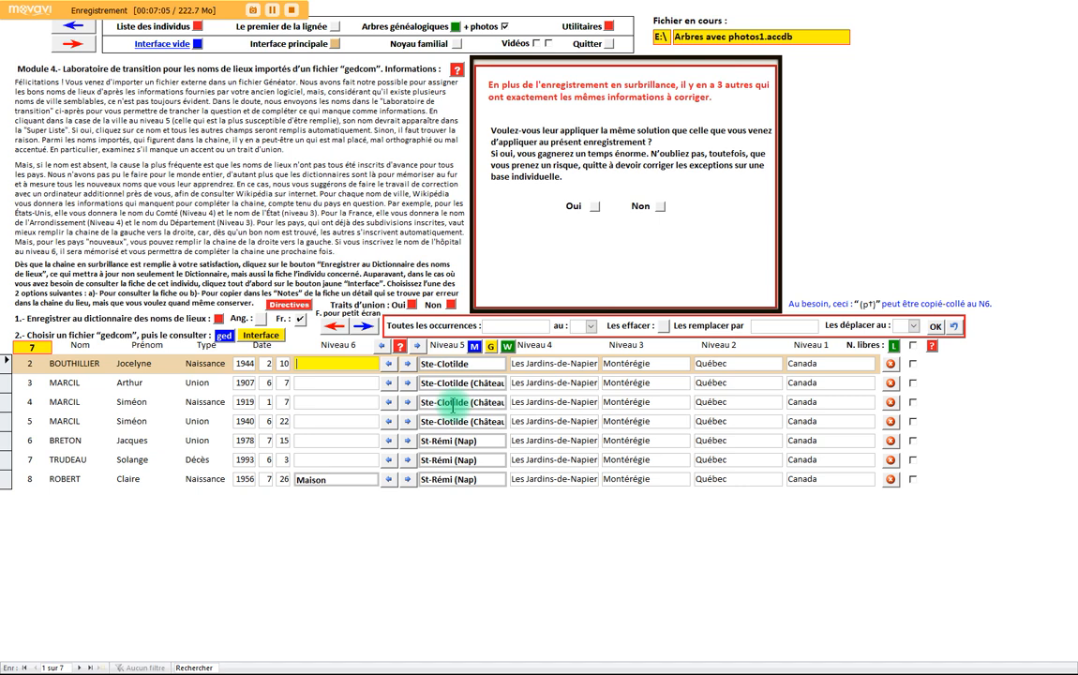
pyautogui.click(596, 206)
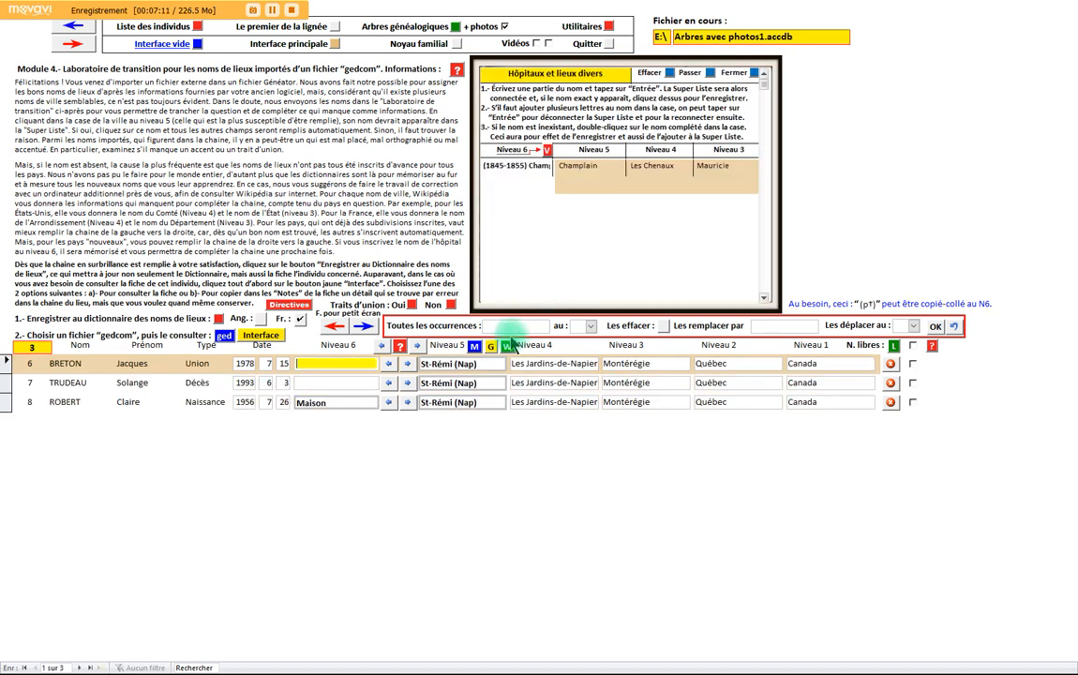
# Remove "(Nap)" from the first St-Rémi record's level 5 place and choose the St-Rémi entry in Montérégie from the Super Liste.
pyautogui.click(451, 364)
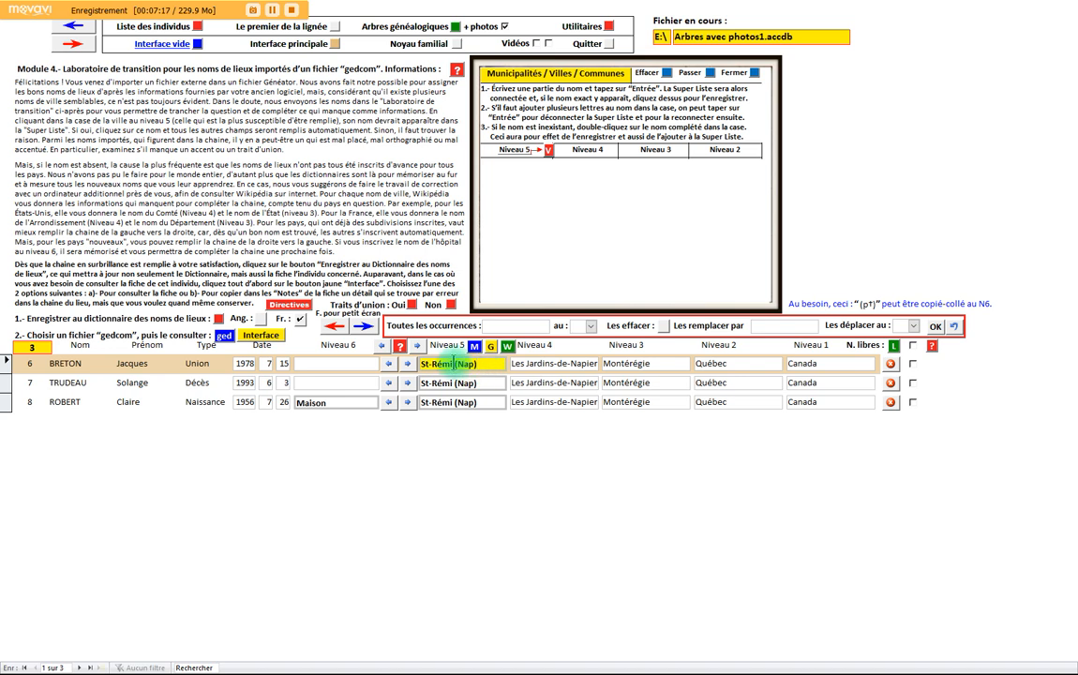
pyautogui.moveTo(455, 364); pyautogui.dragTo(494, 363)
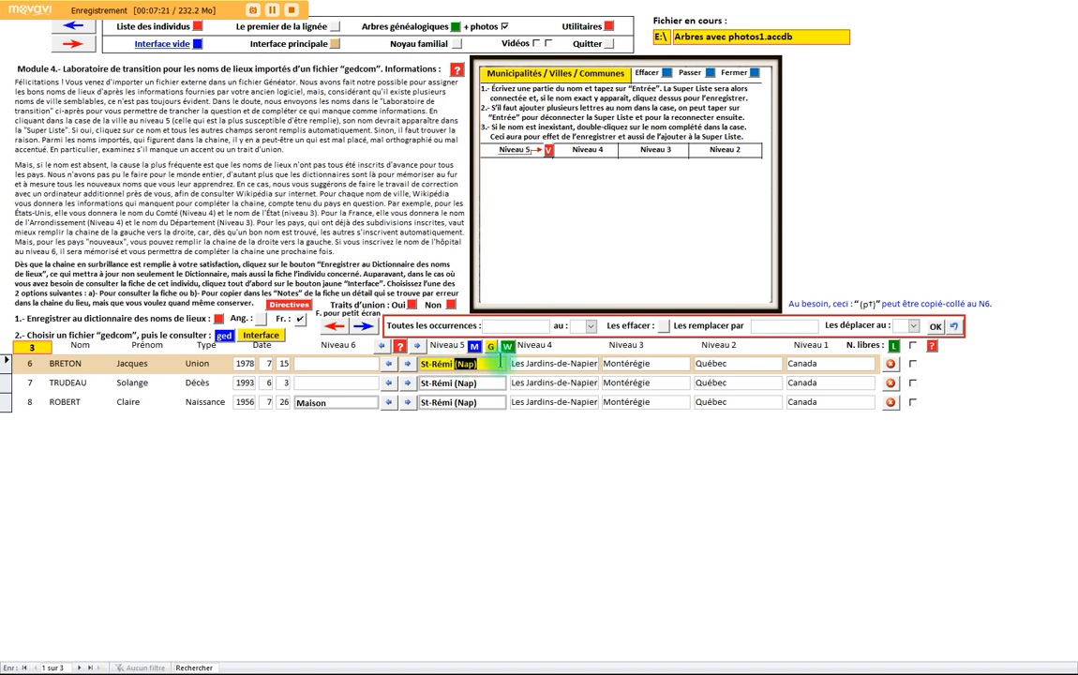
pyautogui.press('BackSpace')
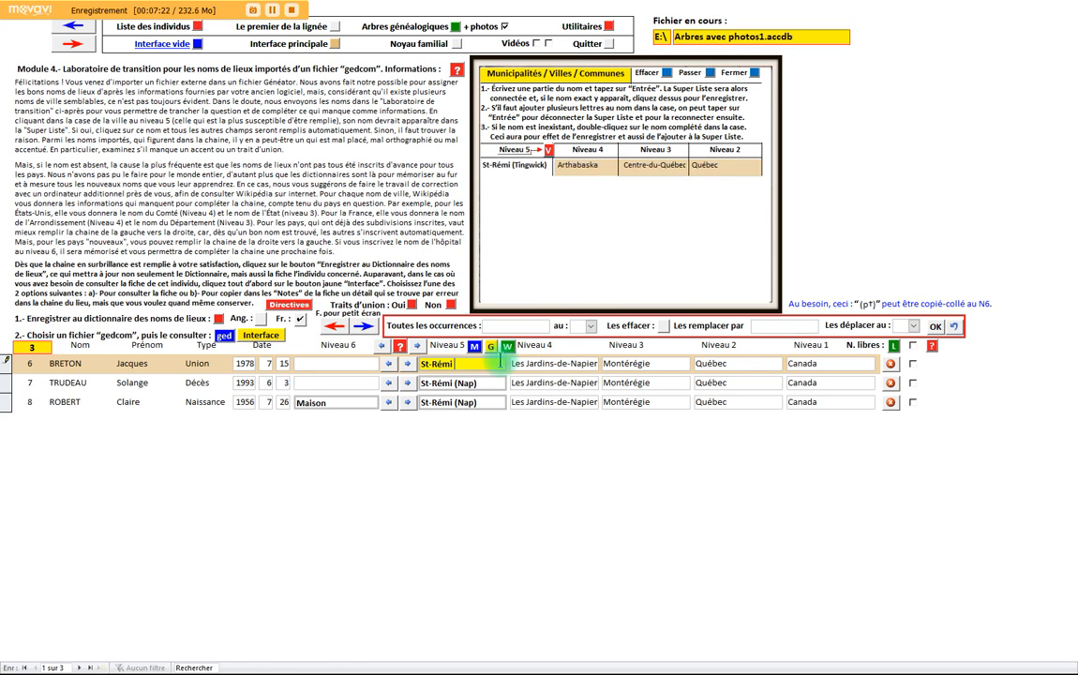
pyautogui.click(548, 365)
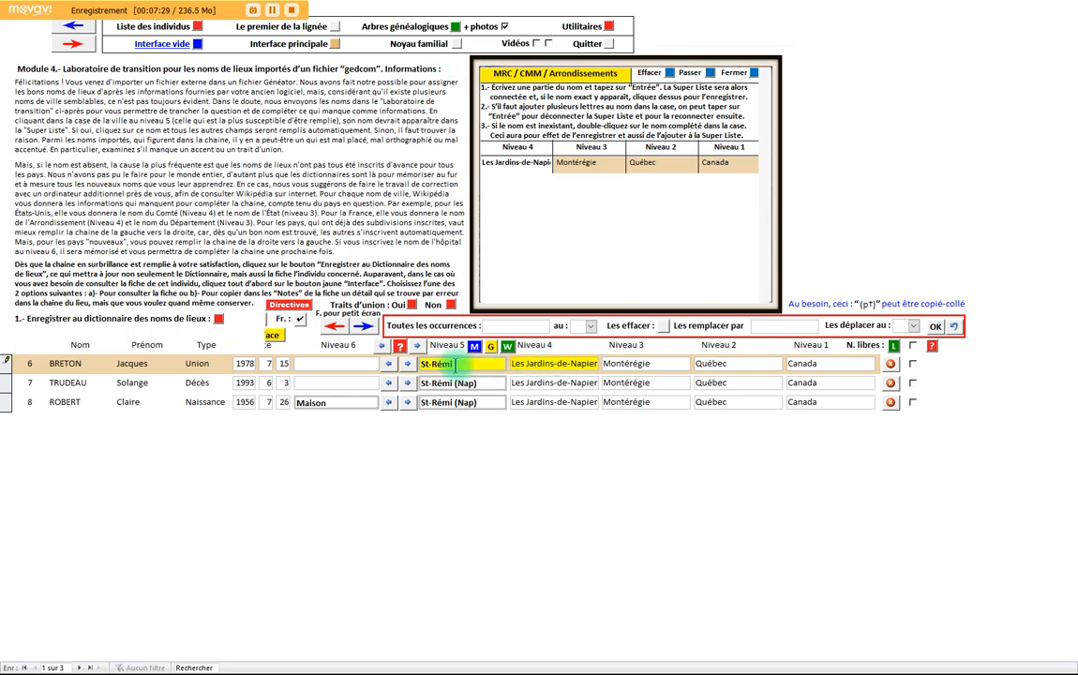
pyautogui.click(457, 365)
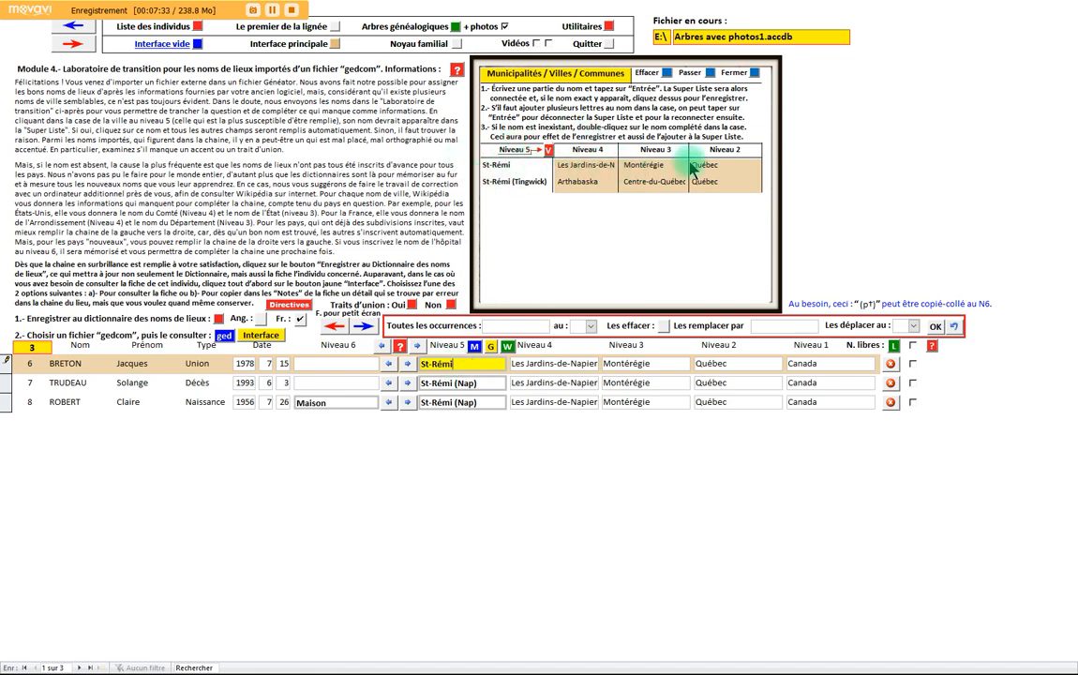
pyautogui.click(503, 165)
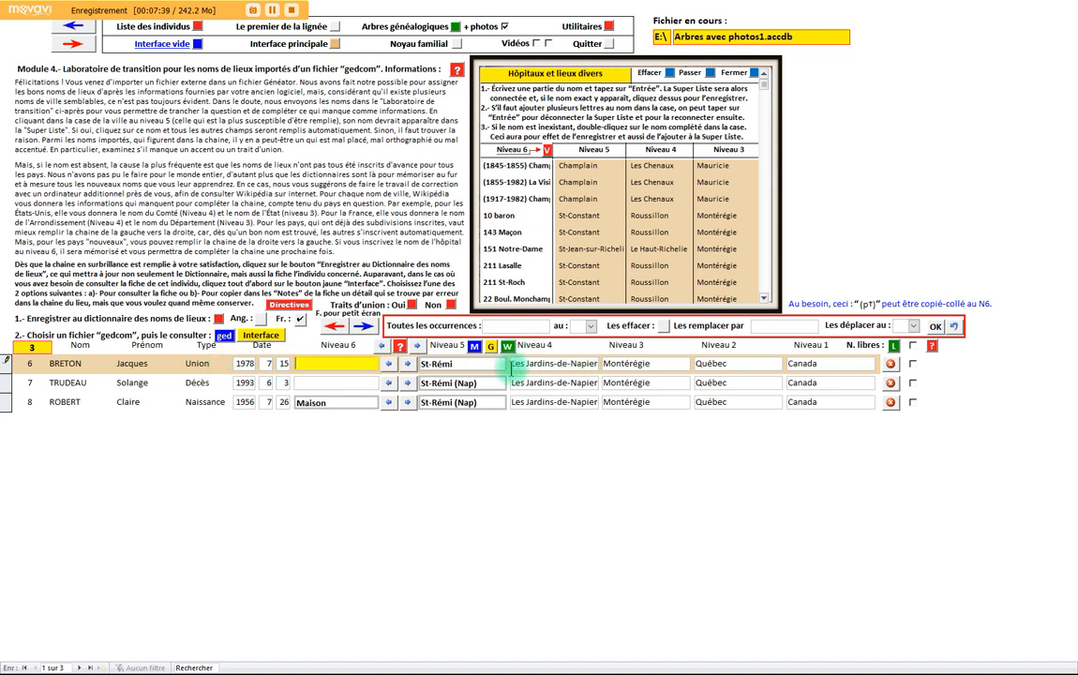
# Register St-Rémi in the place-name dictionary, automatically correcting St-Rémi (Nap) at level 5, and apply the solution to the identical record.
pyautogui.click(219, 319)
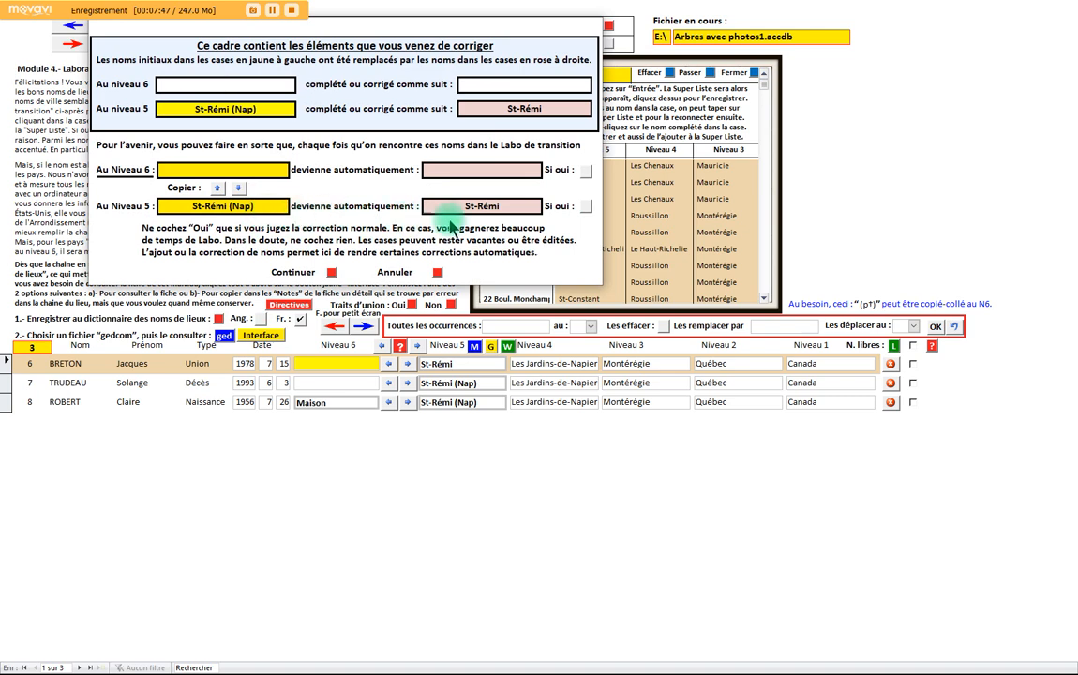
pyautogui.click(584, 206)
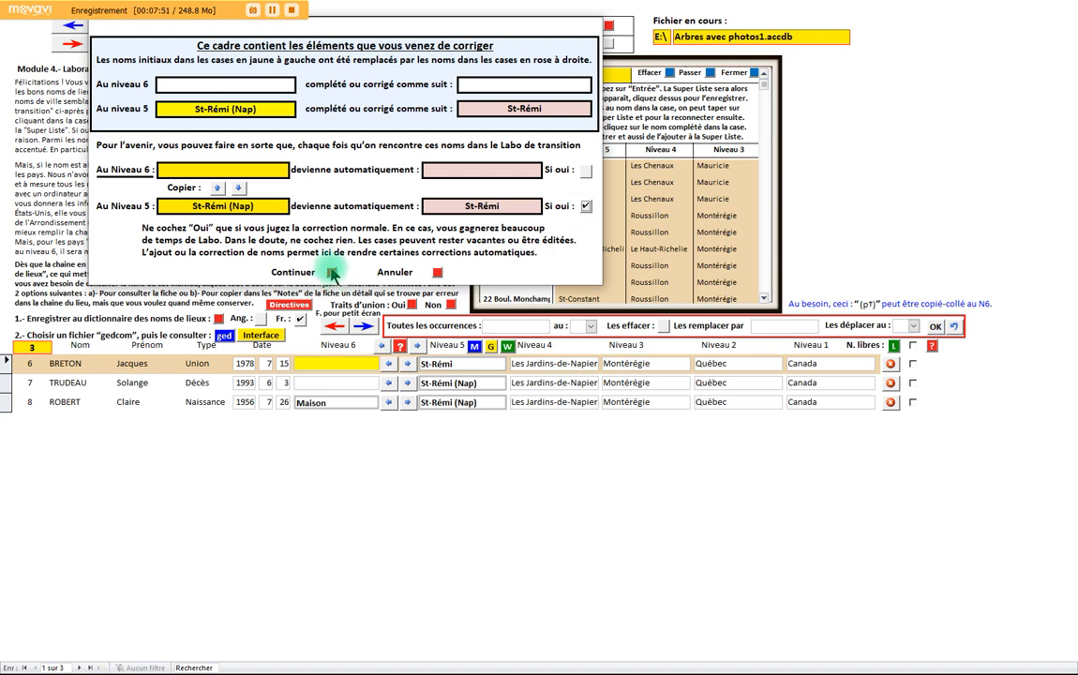
pyautogui.click(331, 273)
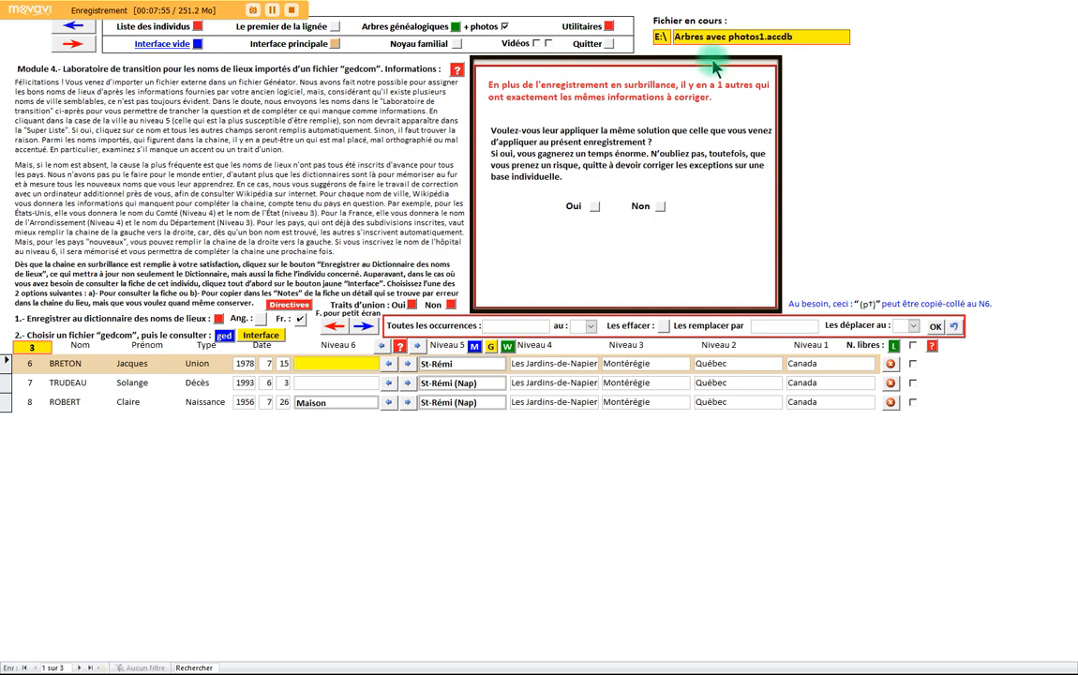
pyautogui.click(596, 207)
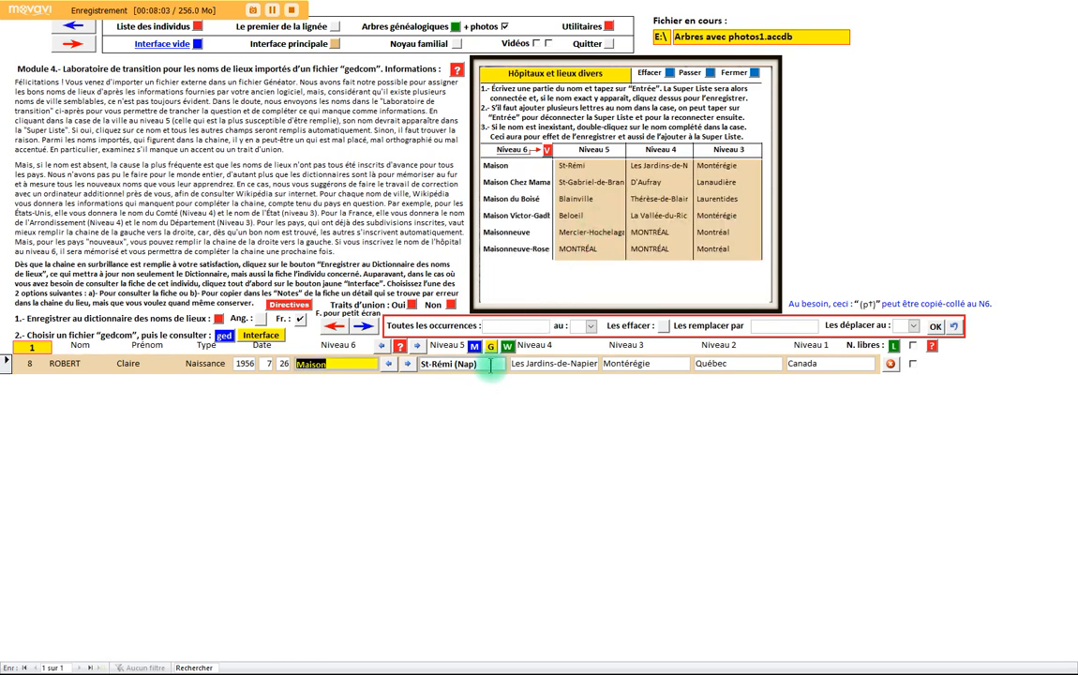
# Change the Maison record's level 5 place to St-Rémi and register it in the place-name dictionary with automatic correction at level 5 only.
pyautogui.click(334, 366)
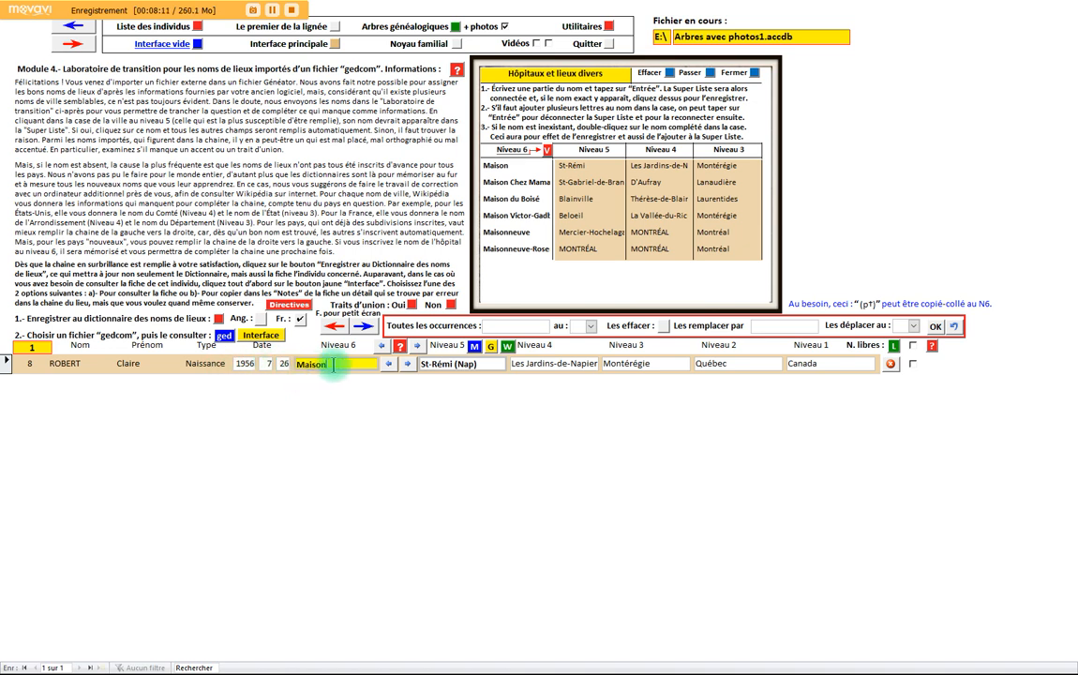
pyautogui.click(454, 366)
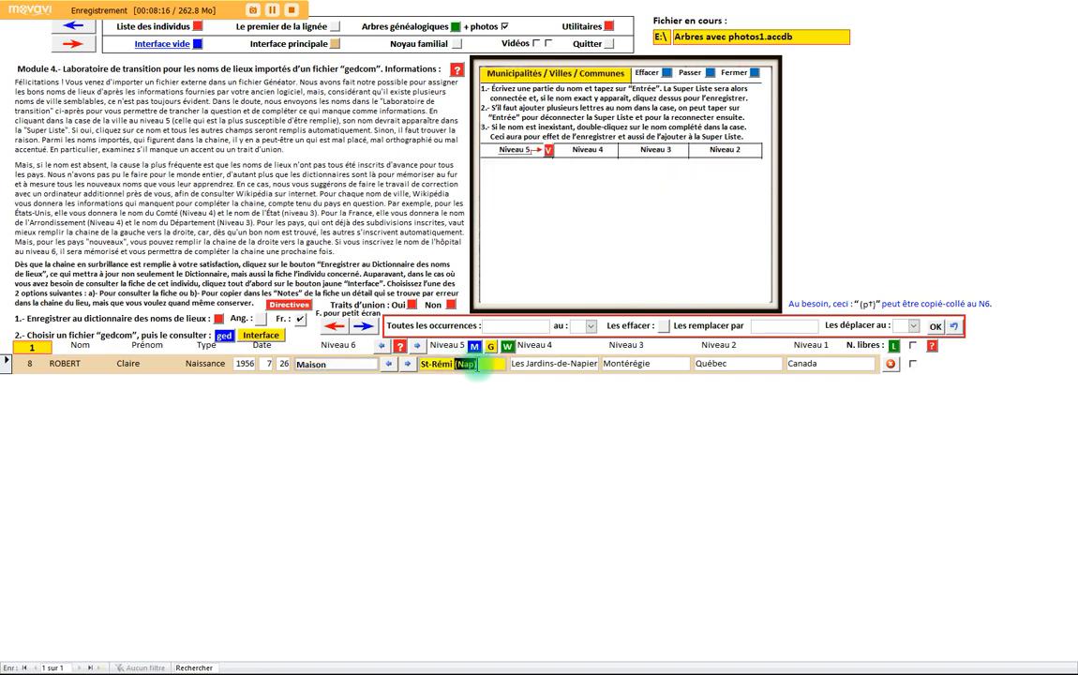
pyautogui.click(554, 364)
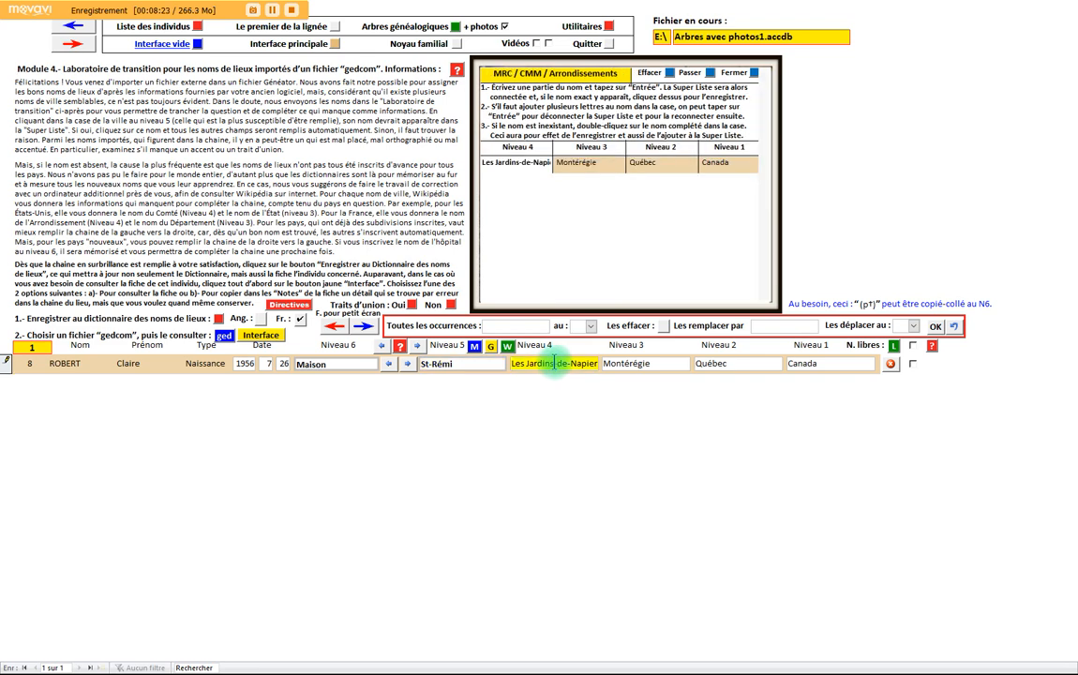
pyautogui.click(440, 365)
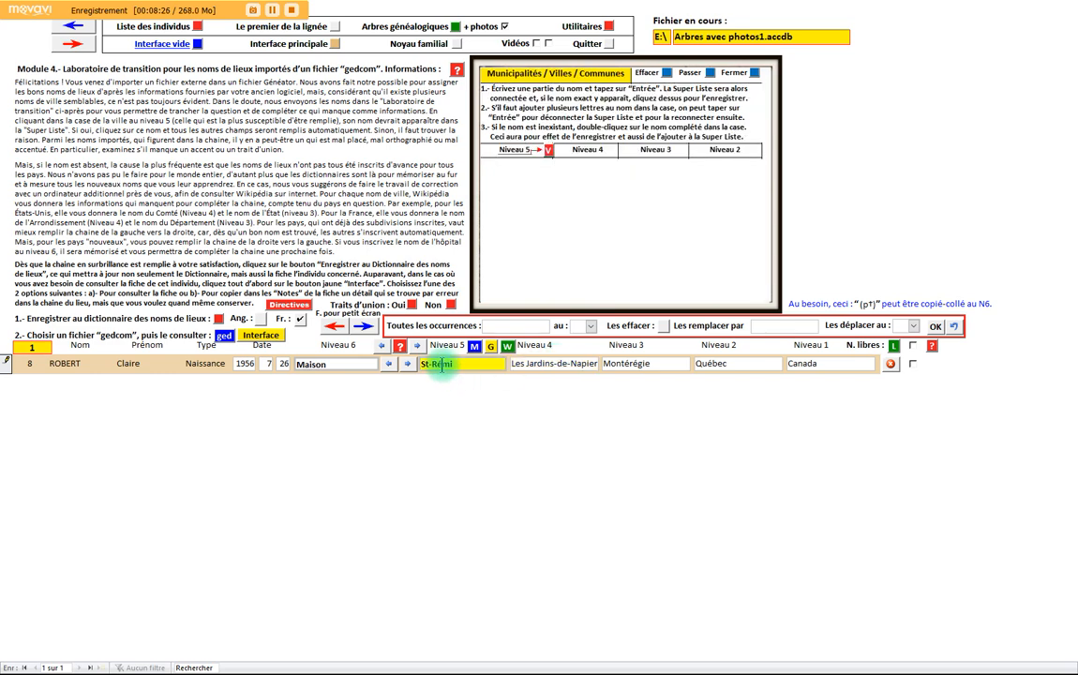
pyautogui.click(494, 166)
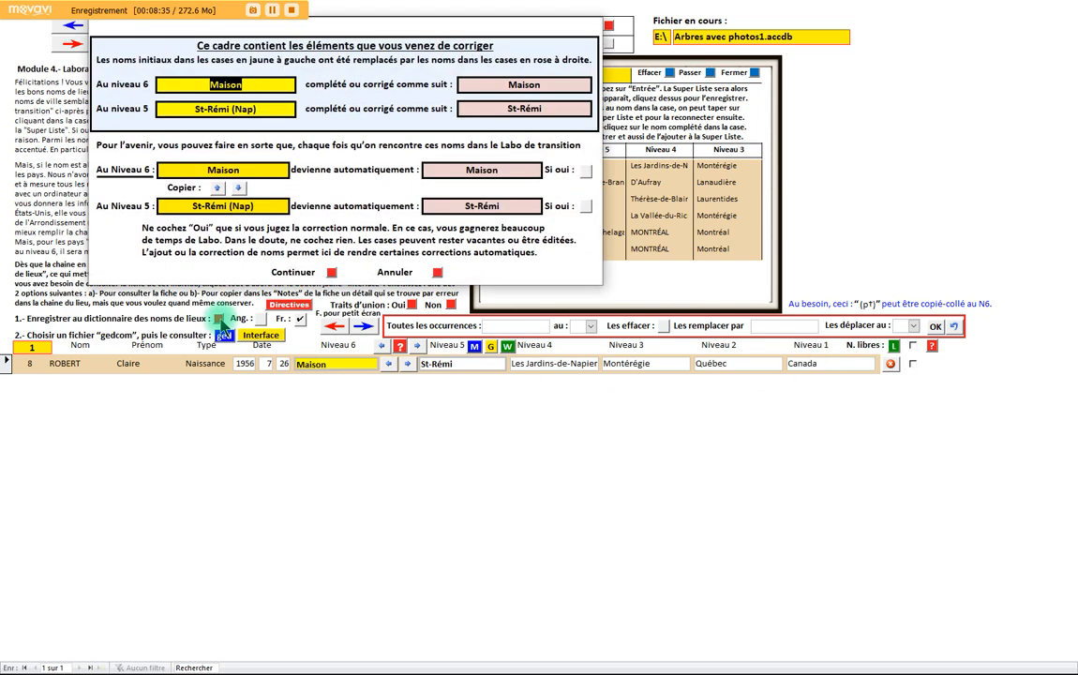
pyautogui.click(583, 206)
pyautogui.click(332, 273)
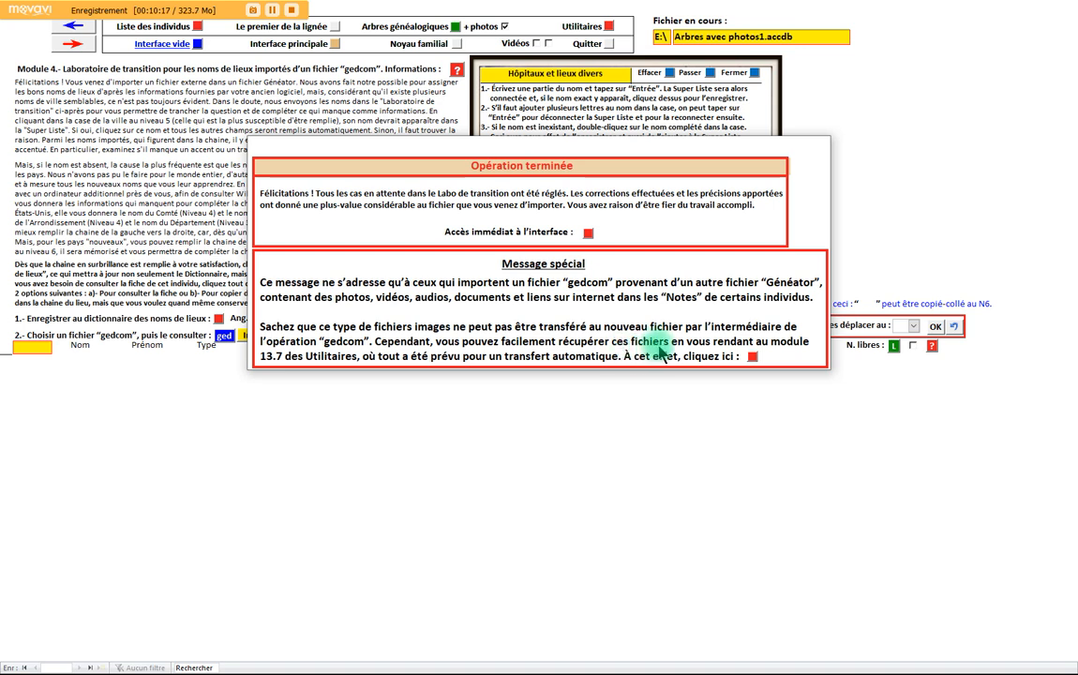
# Go from the completed Labo de transition to the file's main interface, then return to the files page.
pyautogui.click(587, 234)
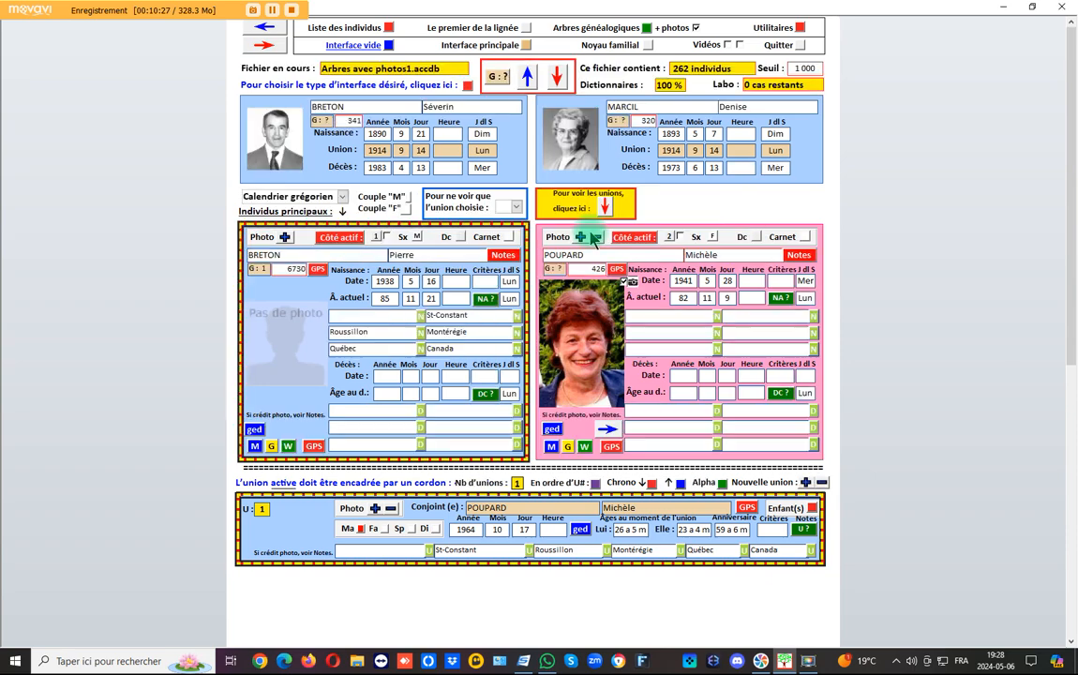
pyautogui.click(267, 30)
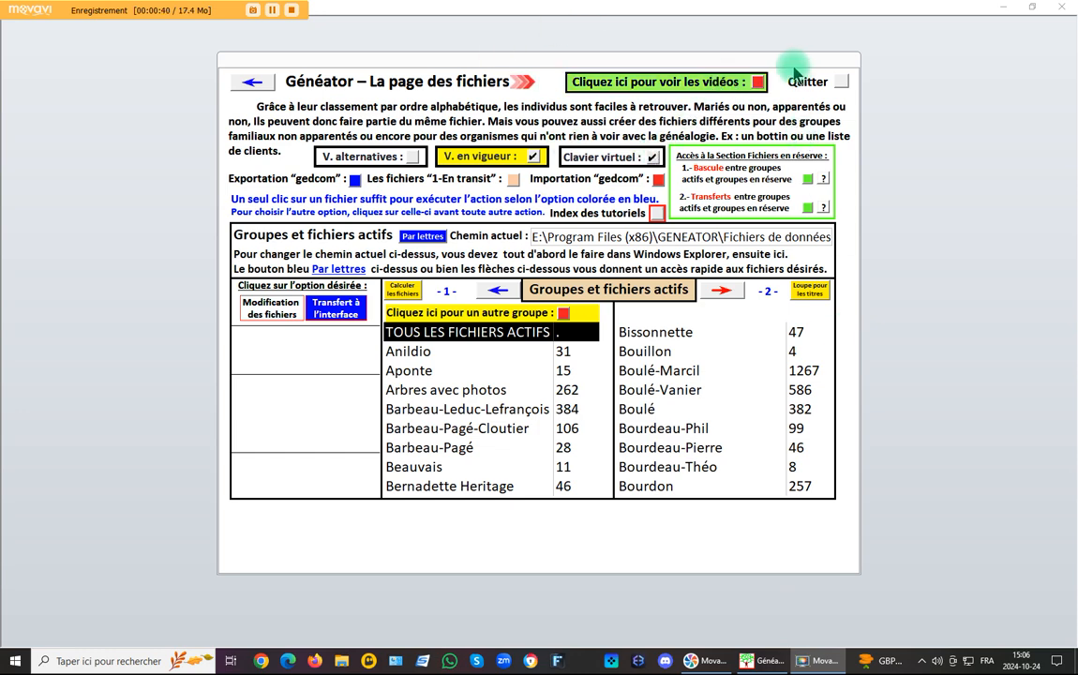
# Consult the list of Généator tutorial videos on the website, including Le Labo de transition, and close the page.
pyautogui.click(759, 83)
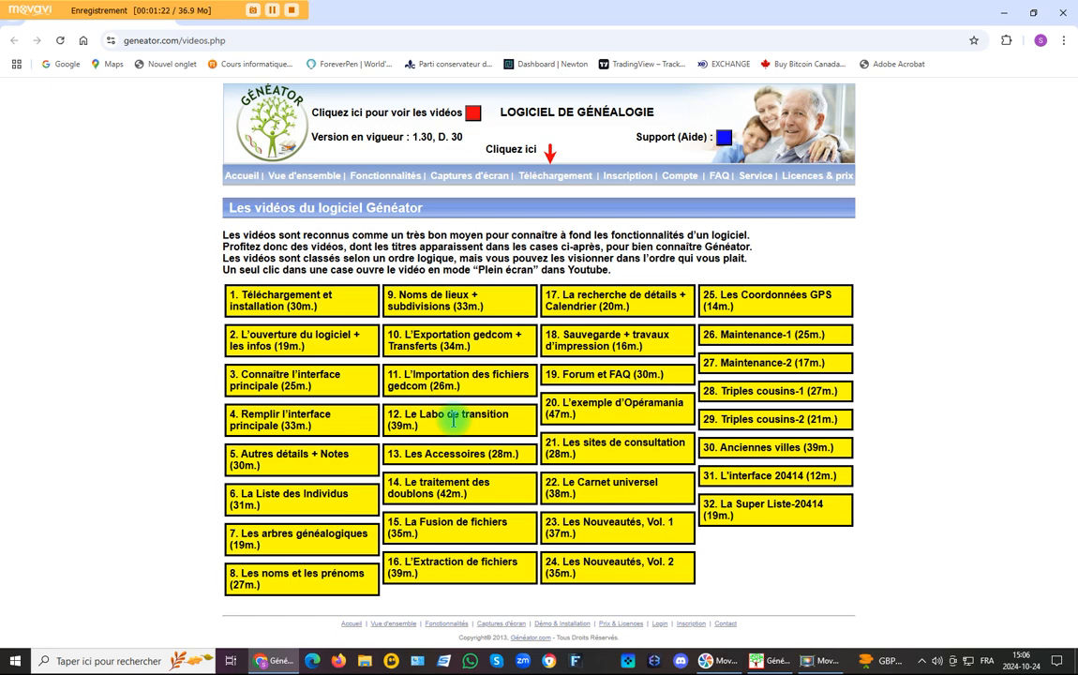
pyautogui.click(1067, 17)
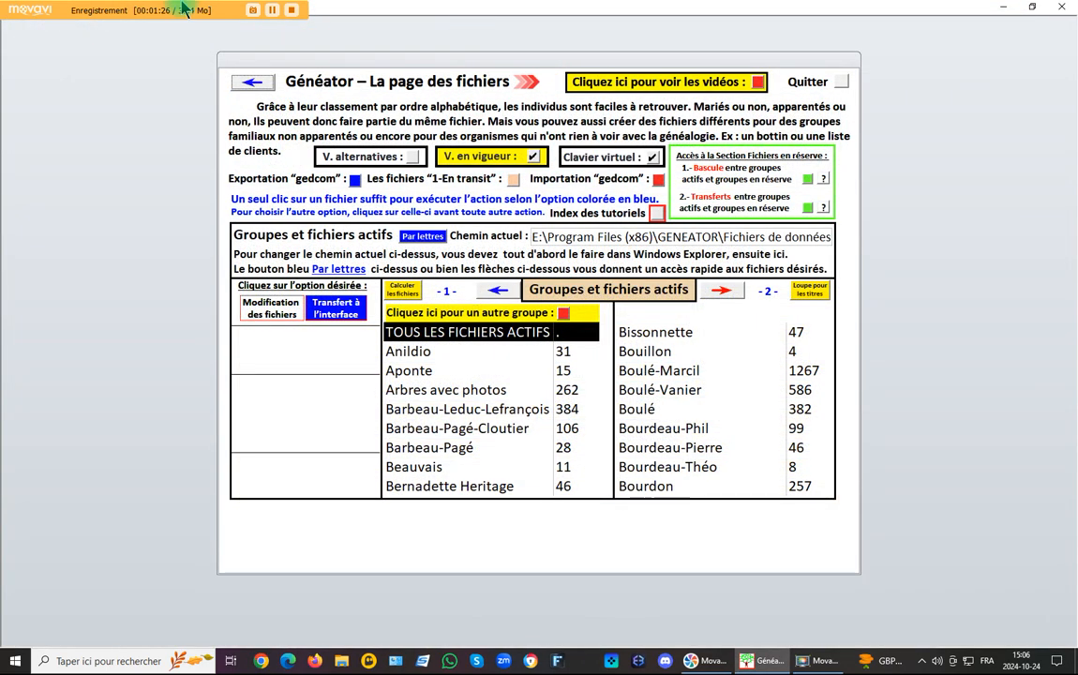